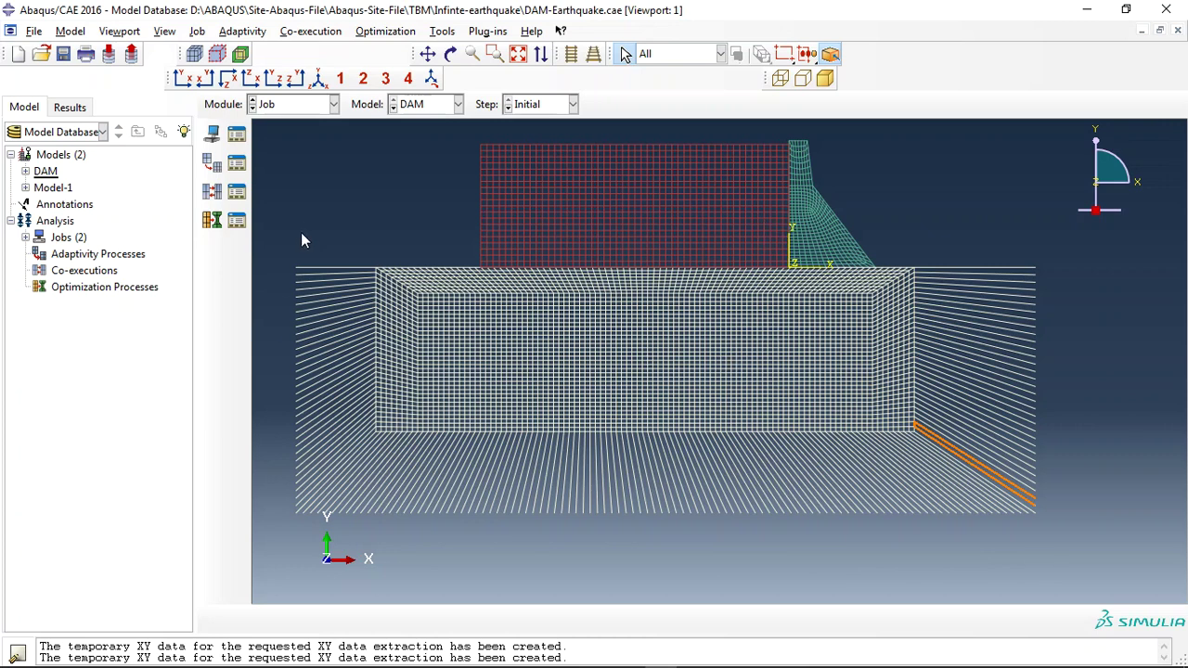
# - Check the completed Job-2 in the Job Manager and open its results in Visualization
pyautogui.moveTo(302, 234)
pyautogui.mouseDown()
pyautogui.moveTo(351, 535)
pyautogui.moveTo(1067, 483)
pyautogui.moveTo(1002, 244)
pyautogui.mouseUp()
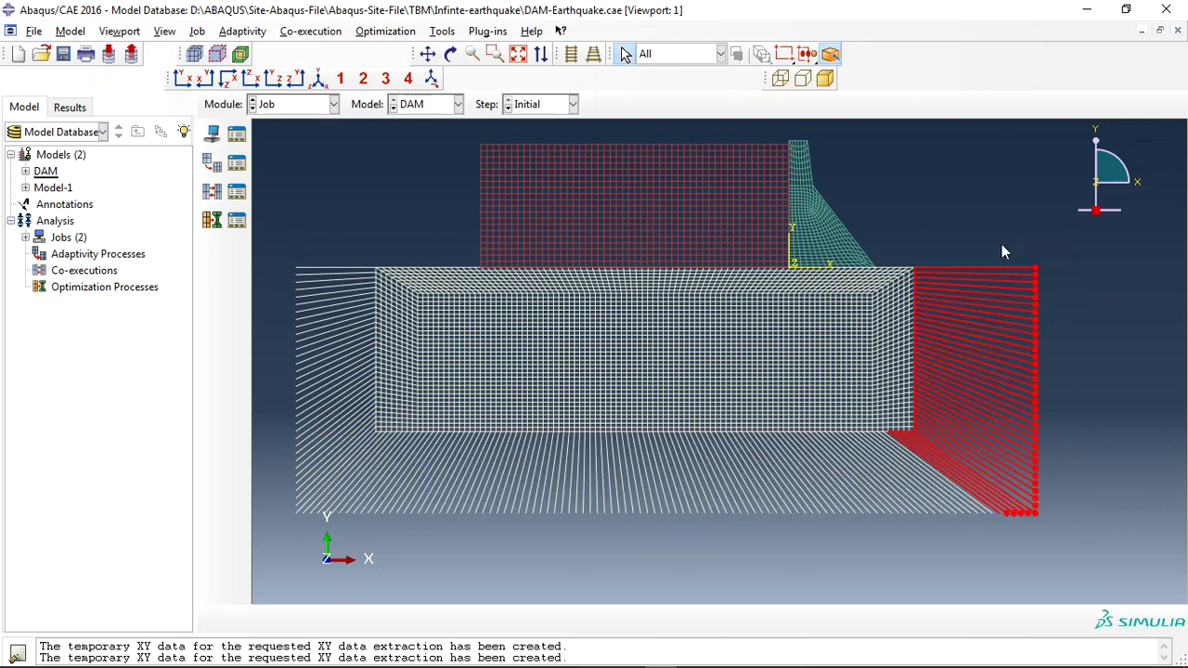
pyautogui.click(371, 205)
pyautogui.click(316, 105)
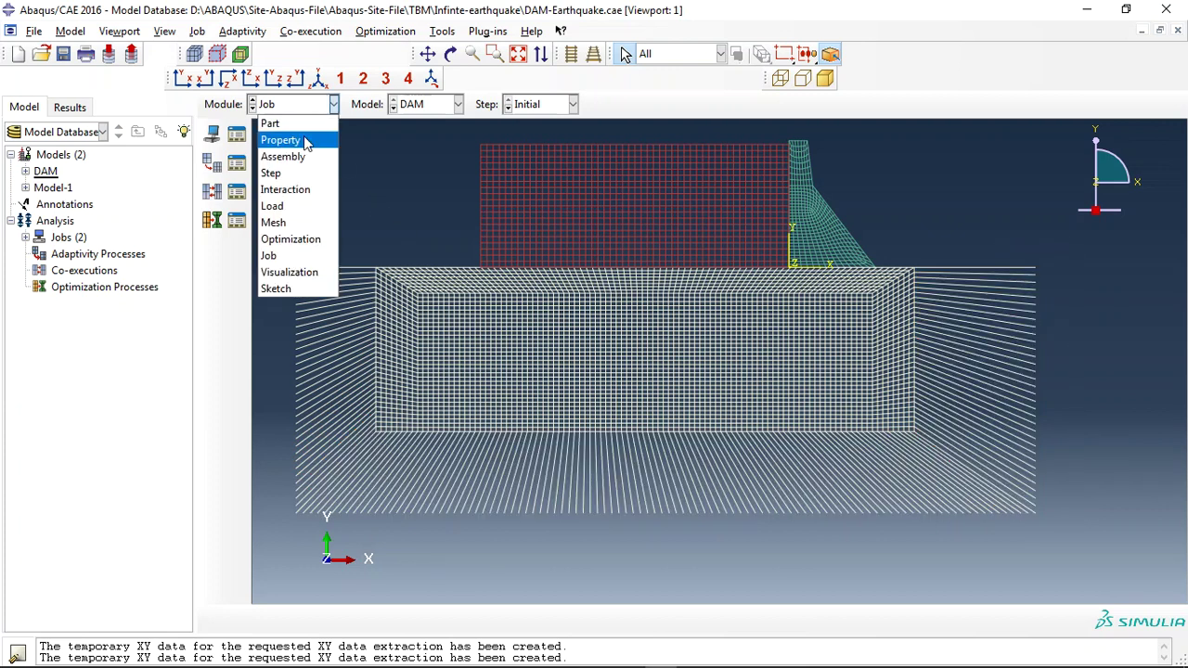
pyautogui.click(411, 325)
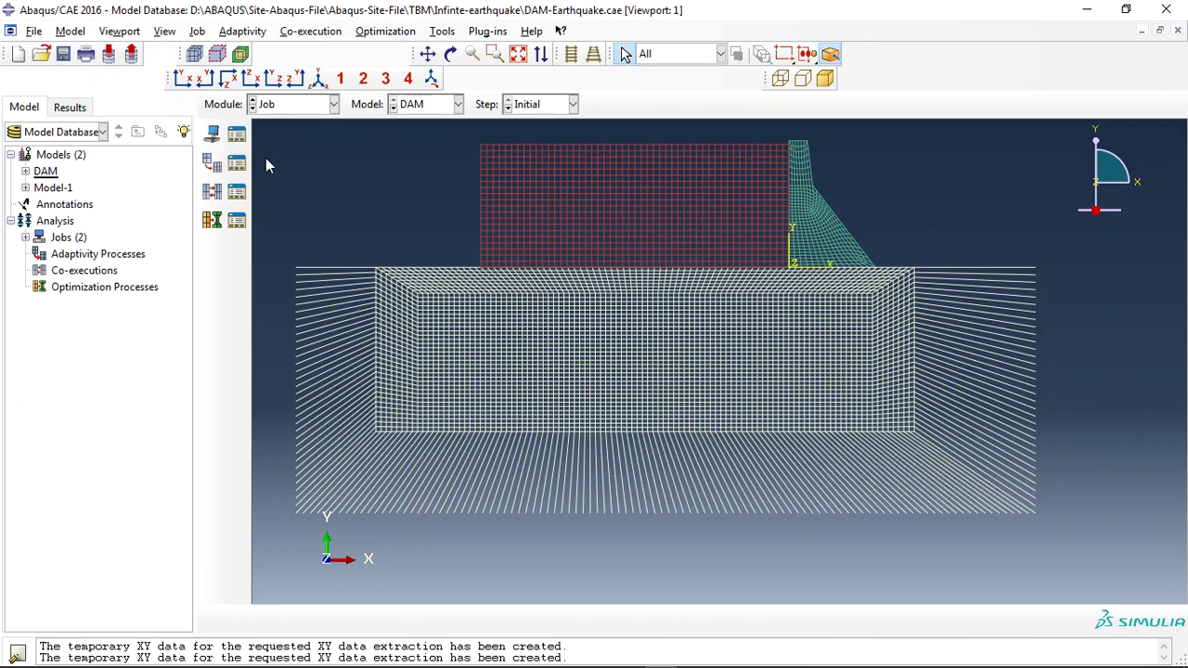
pyautogui.click(238, 135)
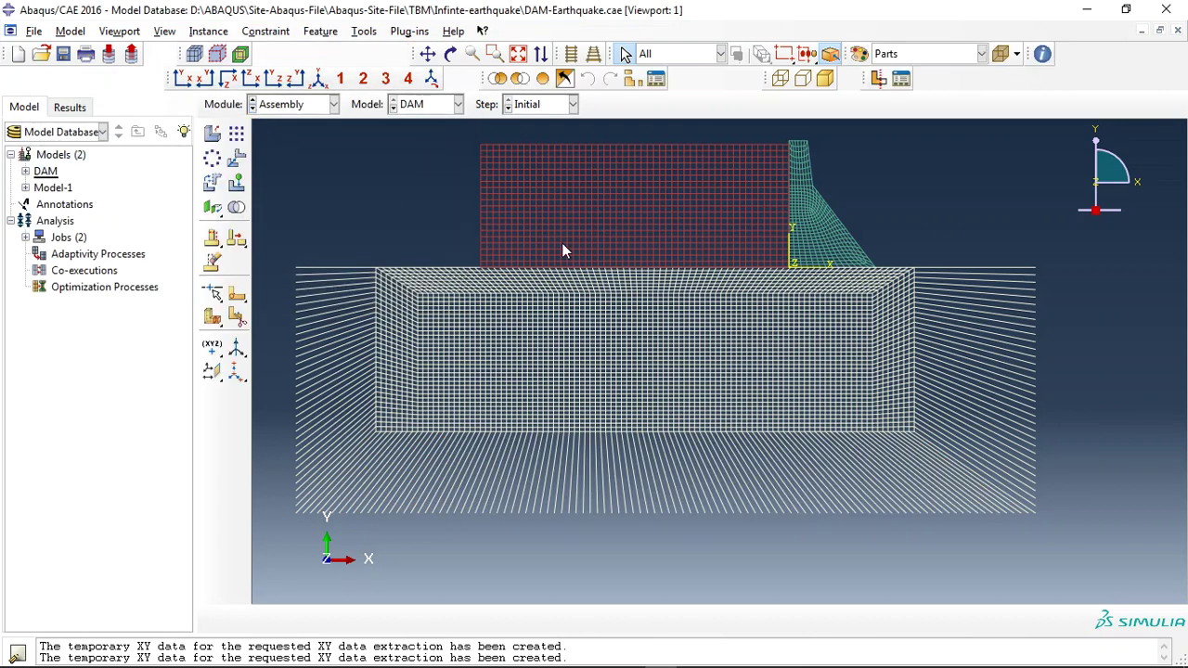
pyautogui.click(285, 107)
# - Load the Job-2 results and animate the displacement U time history
pyautogui.click(283, 268)
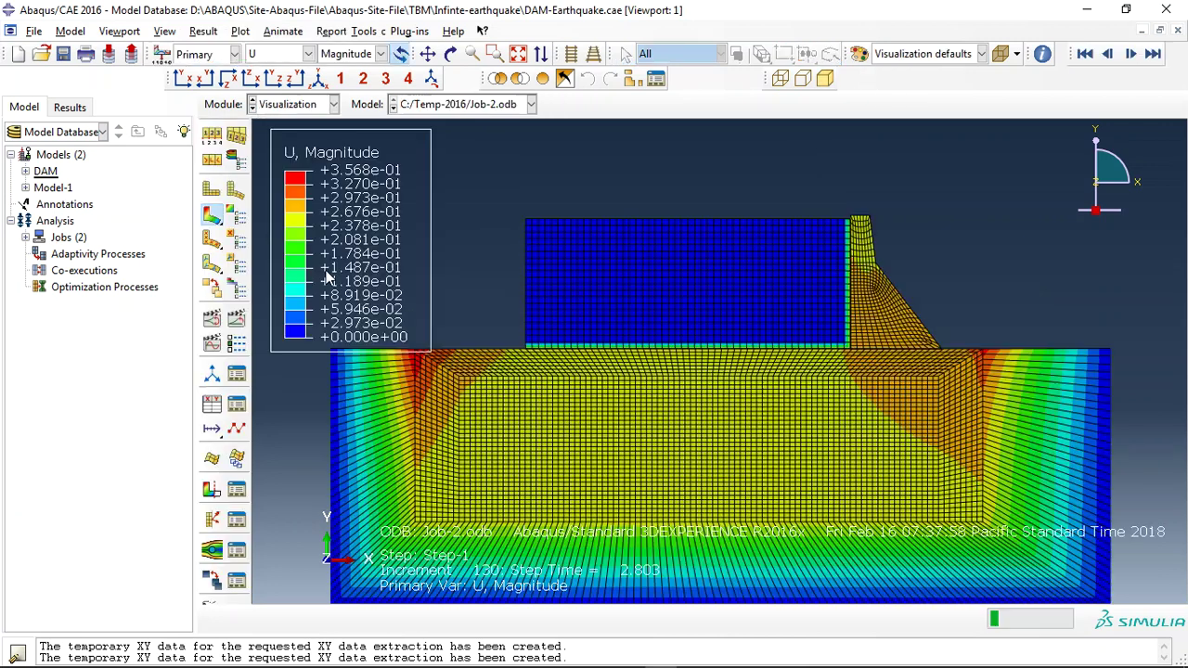
pyautogui.click(277, 54)
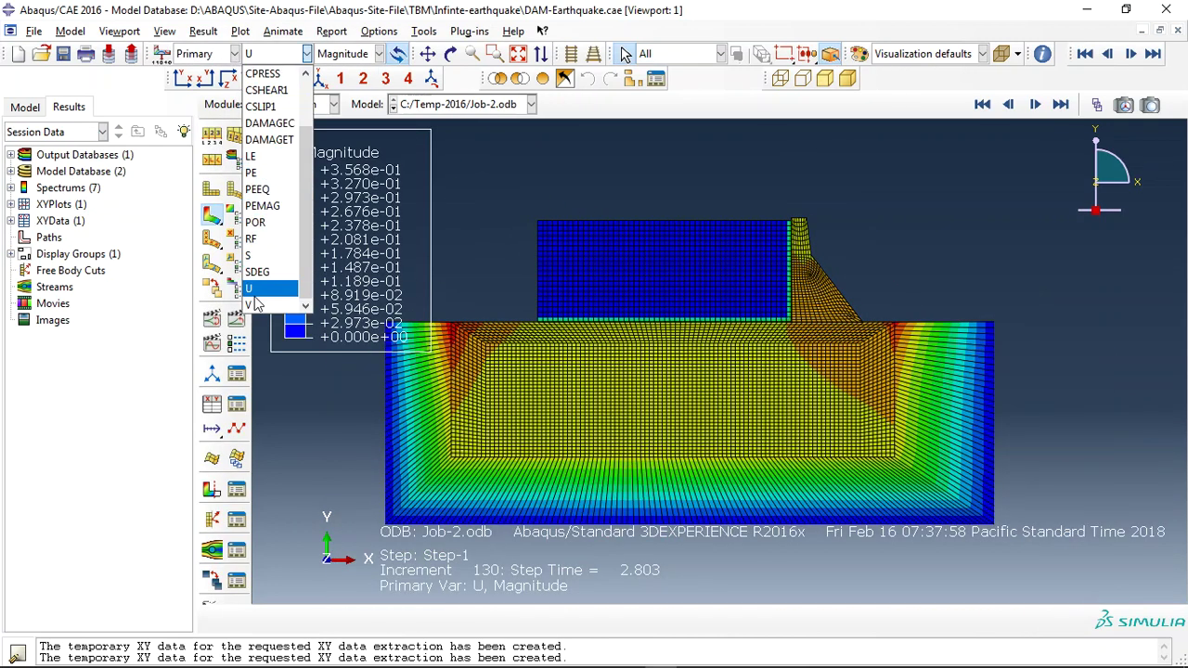
pyautogui.click(259, 292)
pyautogui.click(238, 319)
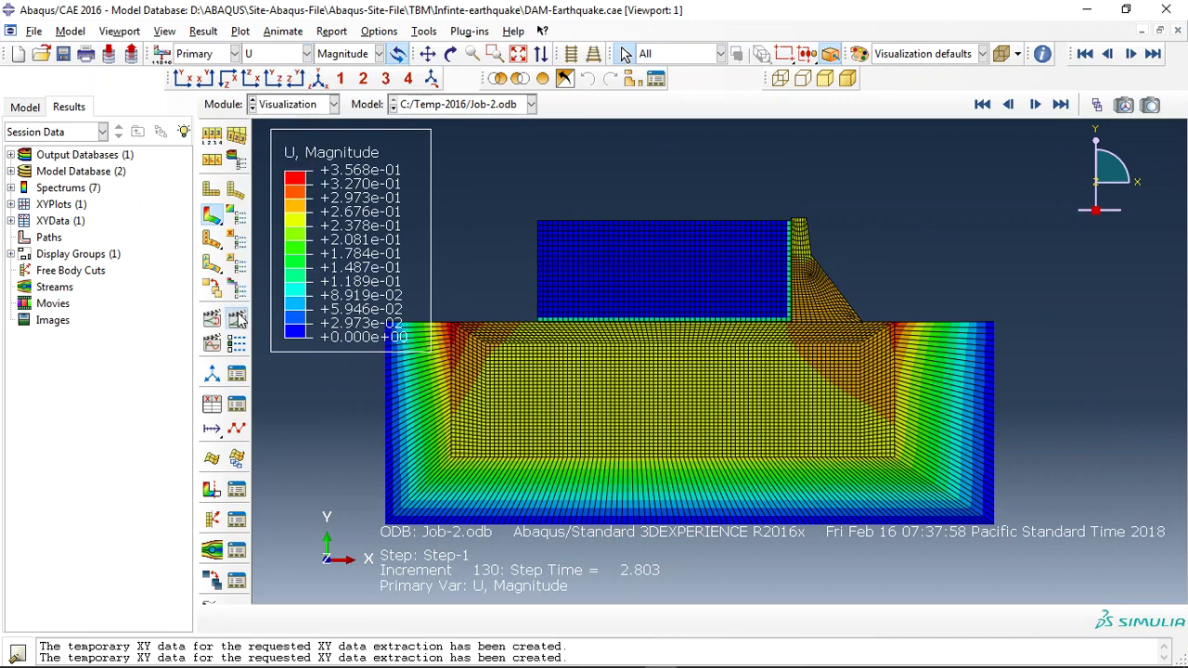
pyautogui.click(238, 319)
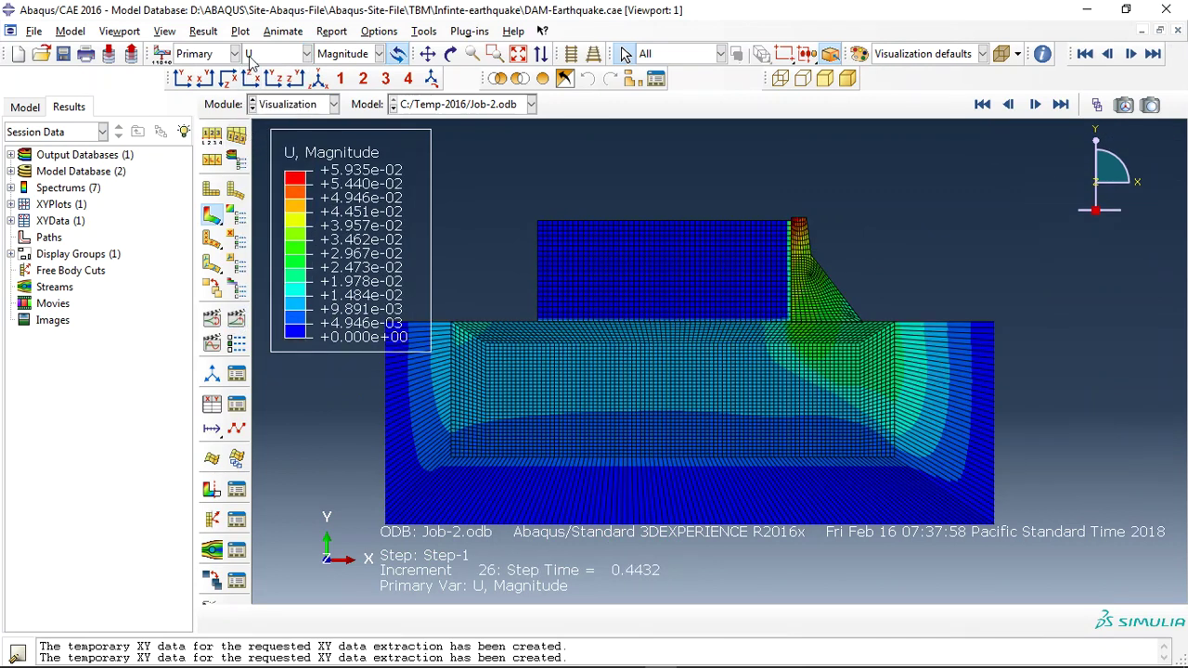
# - Plot von Mises stress S and scrub the Frame Selector to increment 76
pyautogui.click(252, 59)
pyautogui.click(251, 260)
pyautogui.click(237, 319)
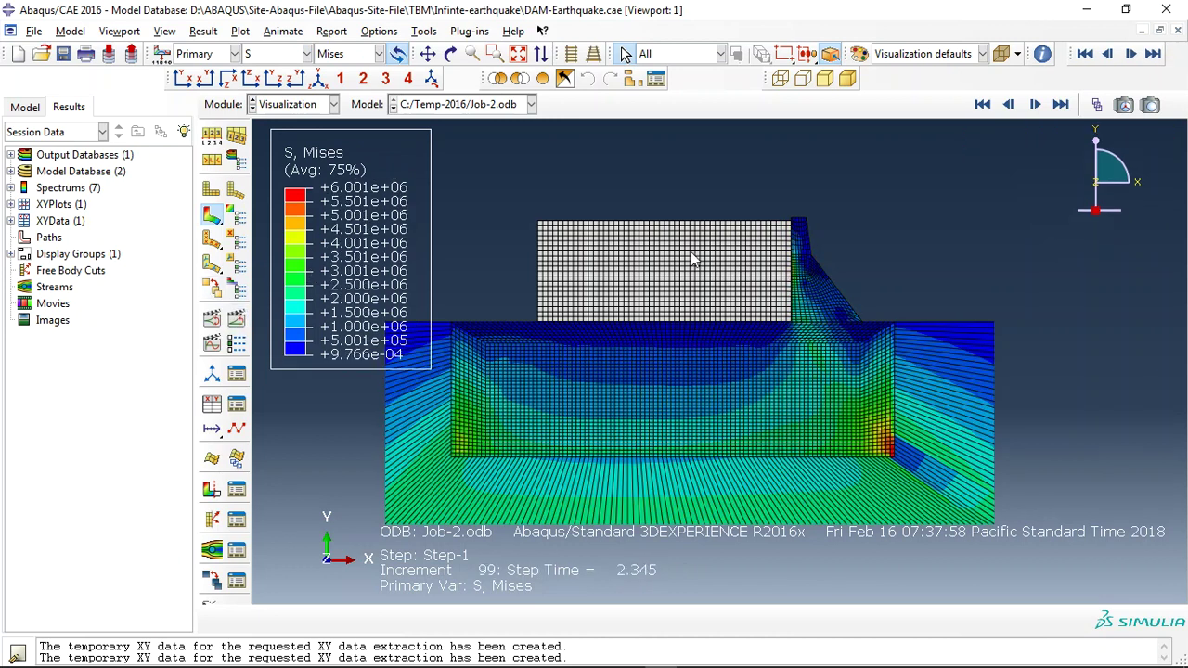
pyautogui.click(1096, 105)
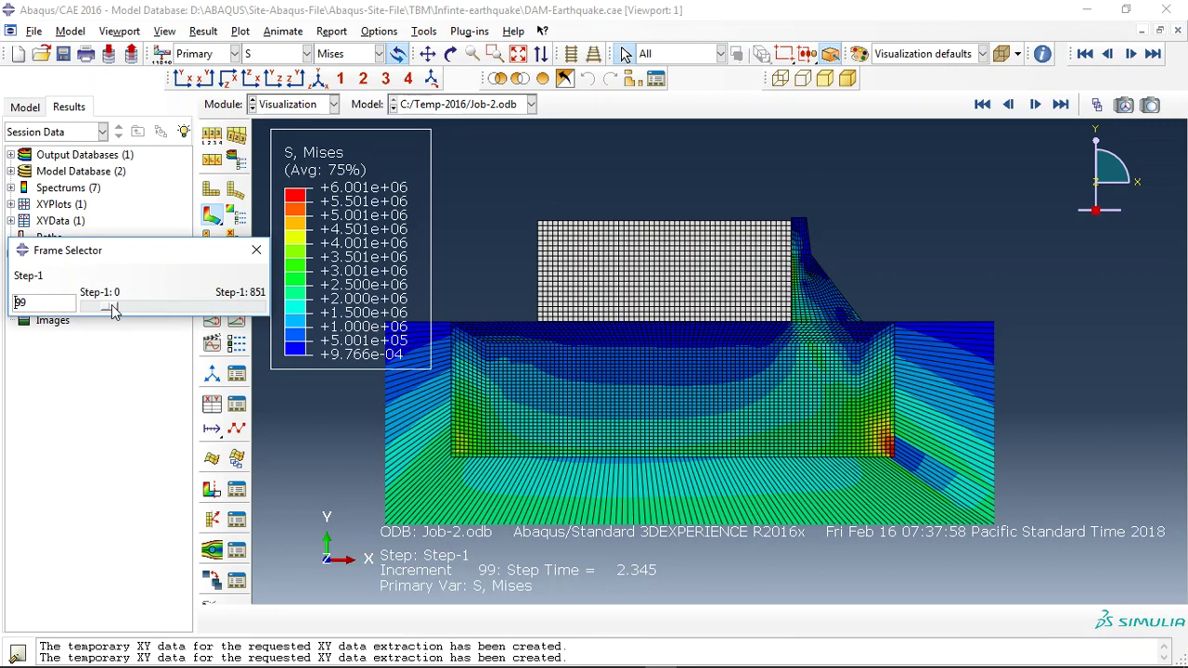
pyautogui.moveTo(113, 311); pyautogui.dragTo(273, 313)
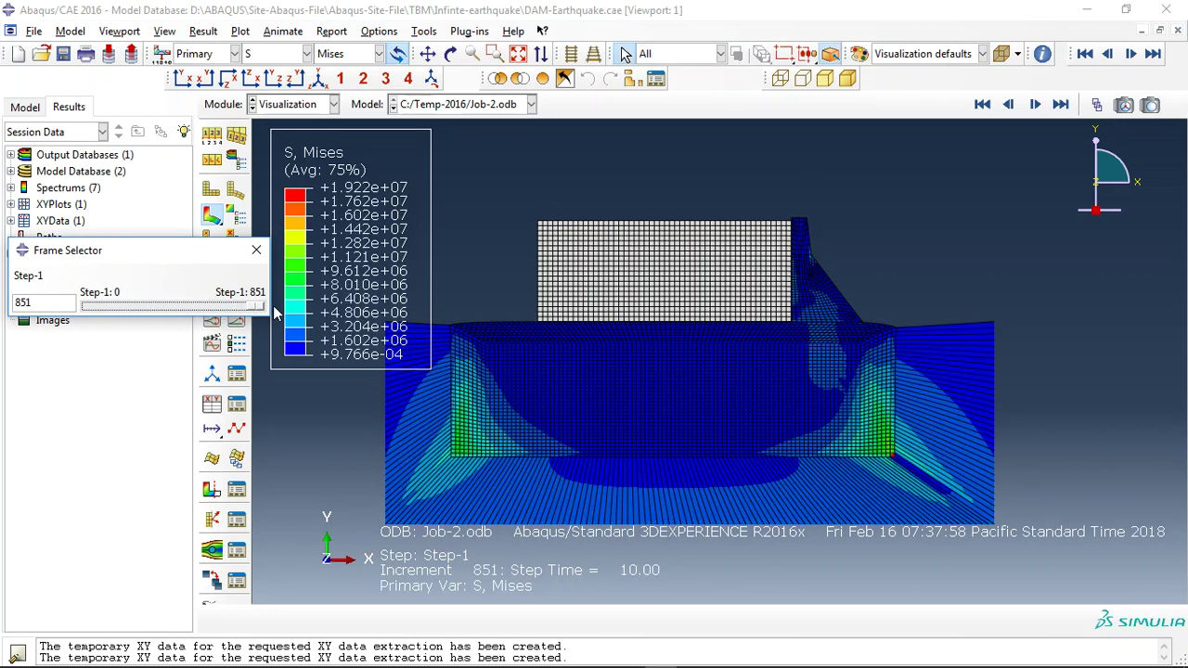
pyautogui.moveTo(273, 313); pyautogui.dragTo(103, 311)
# - Plot DAMAGET tensile damage zoomed on the dam and scrub frames to 842
pyautogui.click(288, 58)
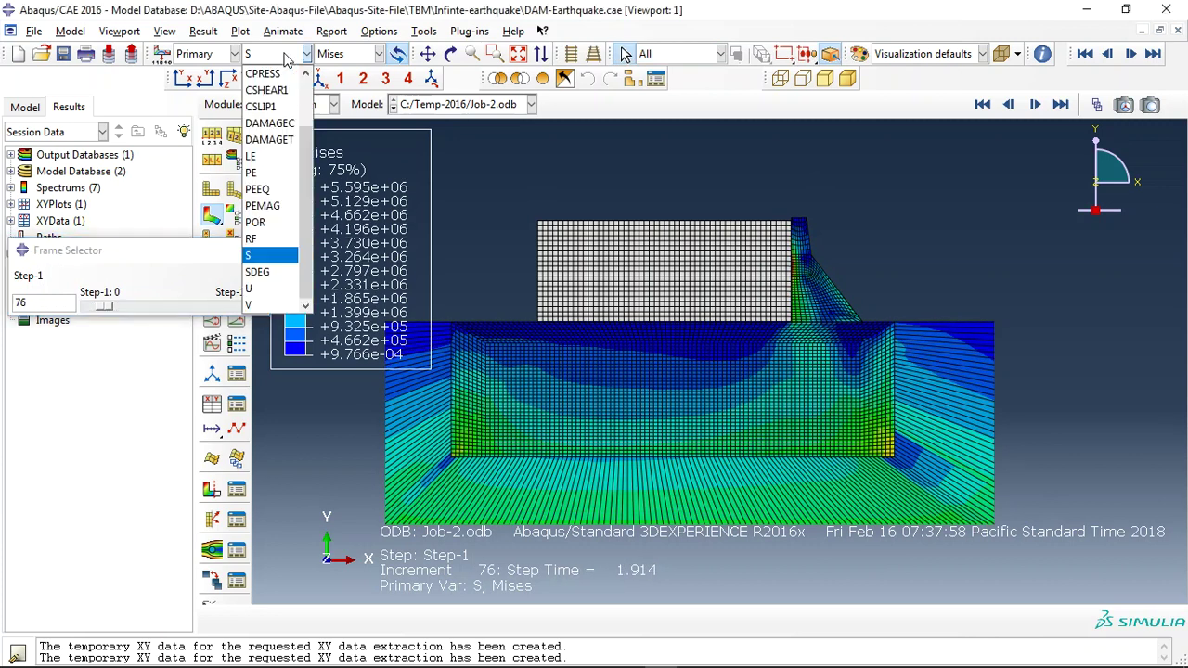
pyautogui.click(265, 141)
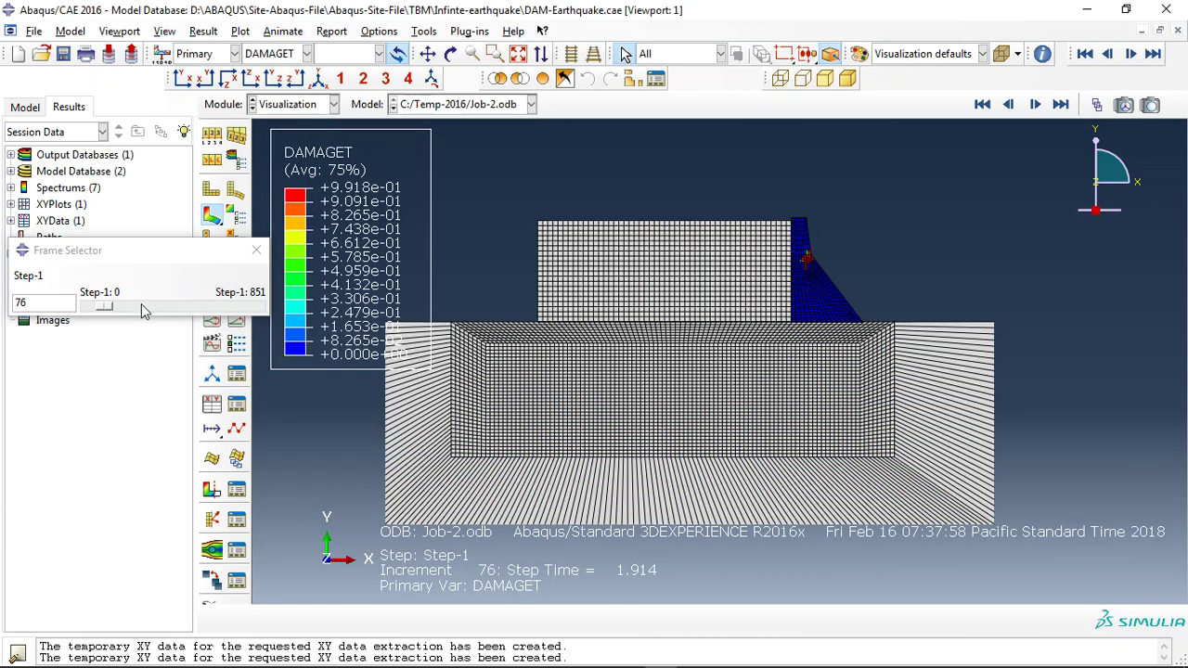
pyautogui.scroll(5, 826, 270)
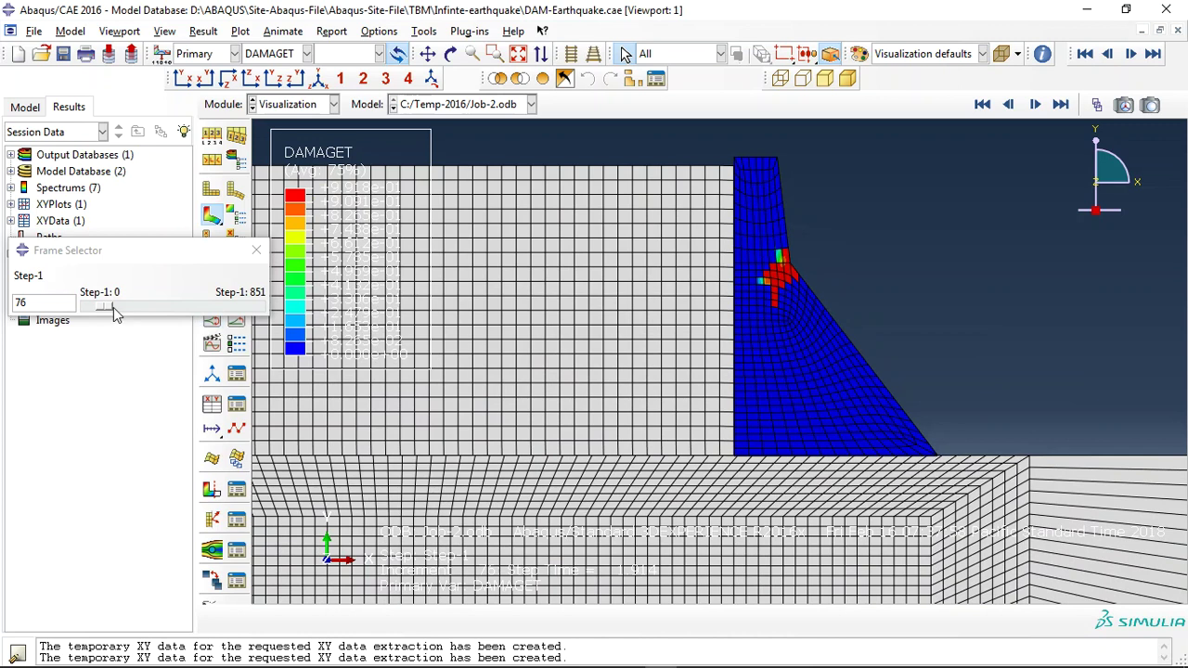
pyautogui.moveTo(113, 314)
pyautogui.mouseDown()
pyautogui.moveTo(88, 312)
pyautogui.moveTo(258, 312)
pyautogui.mouseUp()
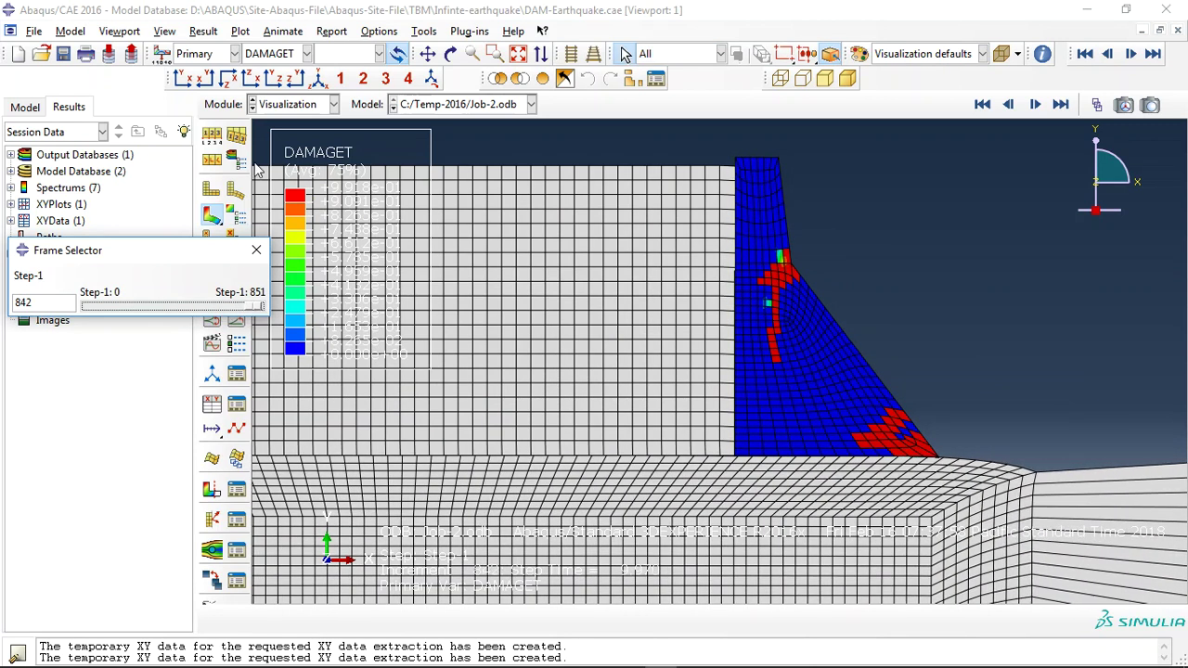
pyautogui.click(288, 56)
# - Plot pore pressure POR, fit the whole model, and scrub to final increment 851
pyautogui.click(269, 227)
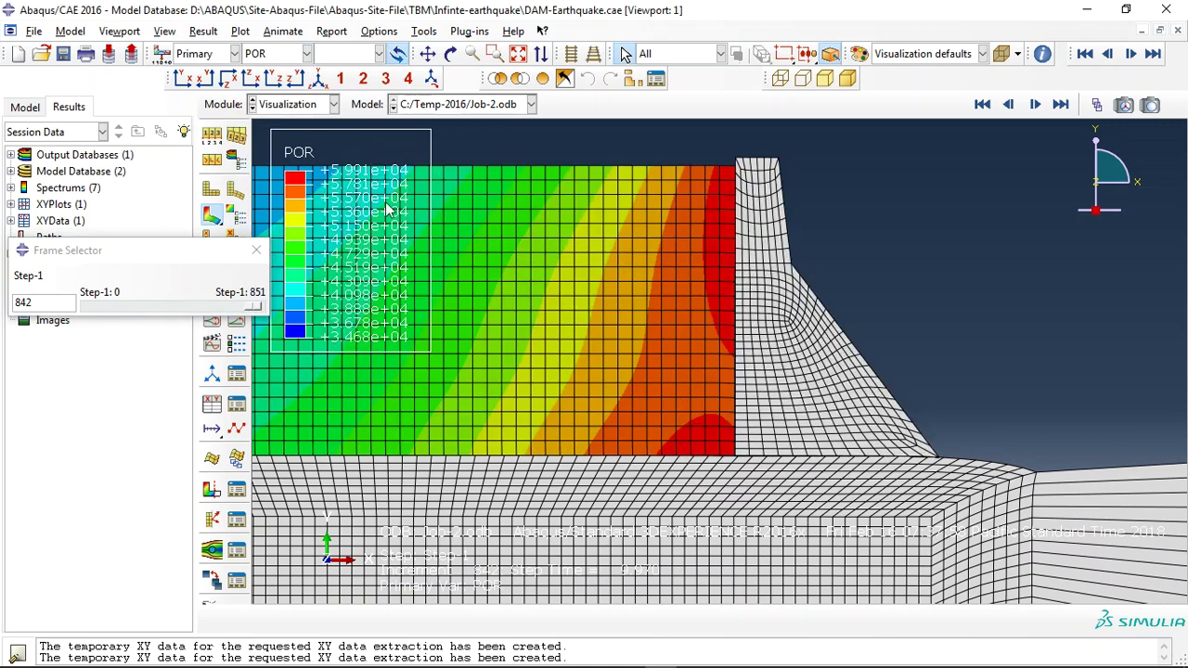
pyautogui.click(519, 54)
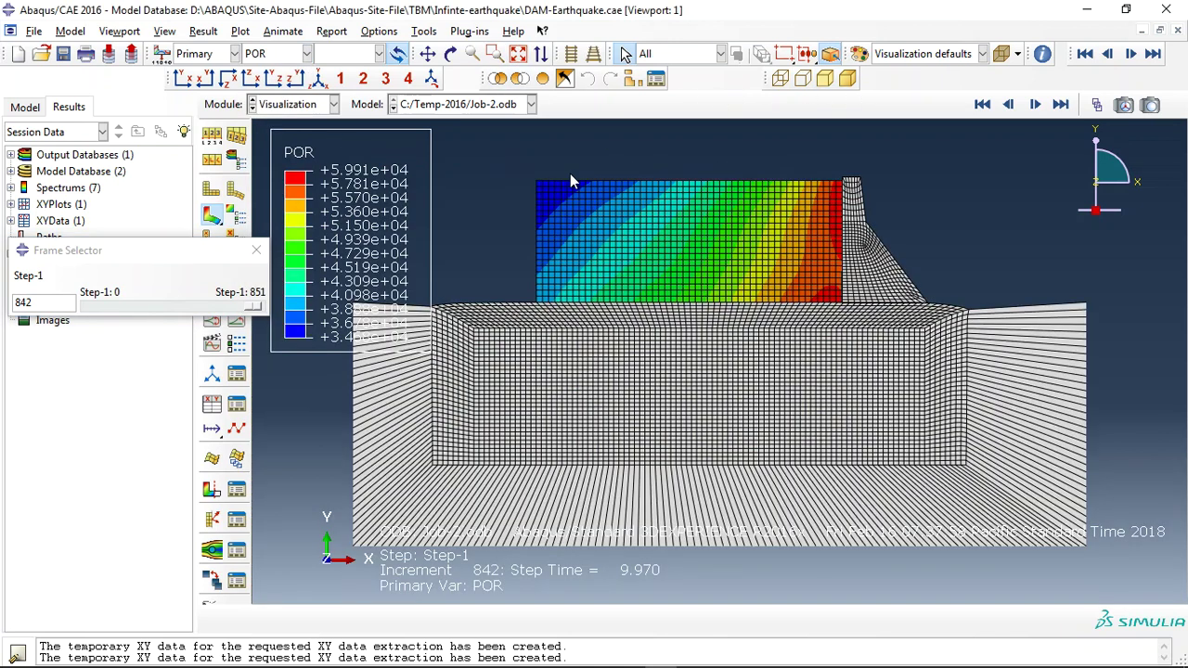
pyautogui.click(743, 222)
pyautogui.moveTo(251, 305)
pyautogui.mouseDown()
pyautogui.moveTo(89, 310)
pyautogui.moveTo(264, 310)
pyautogui.mouseUp()
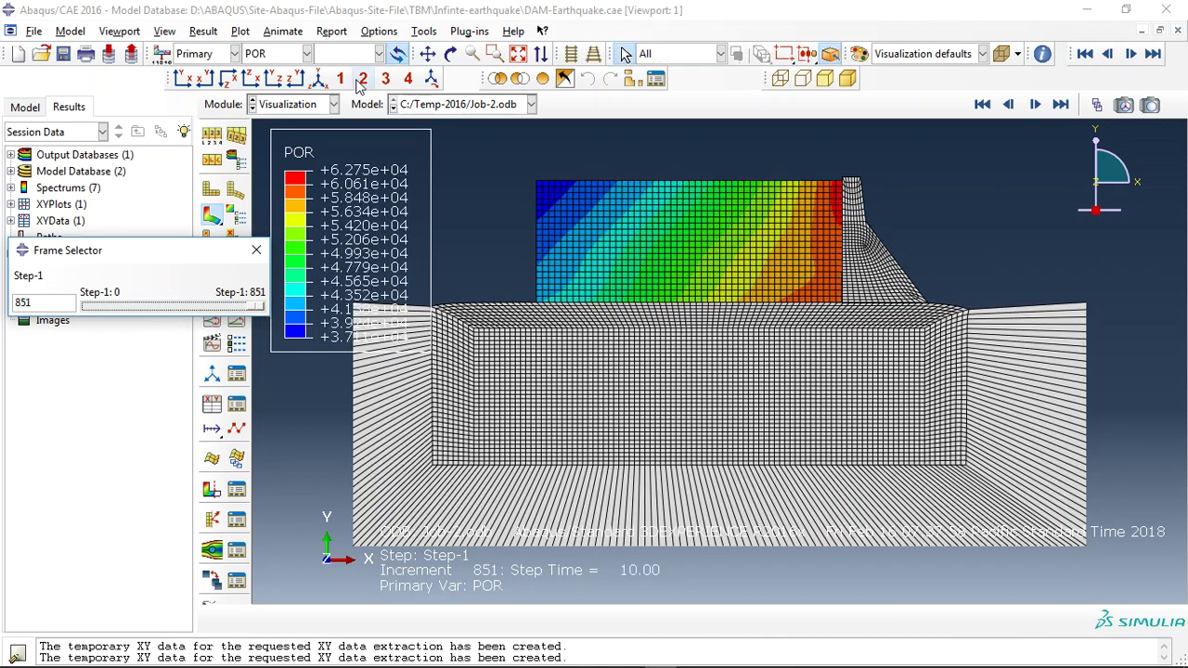
pyautogui.click(305, 53)
# - Show the PE contour, then plot A1 acceleration versus time at soil node 3282
pyautogui.click(258, 175)
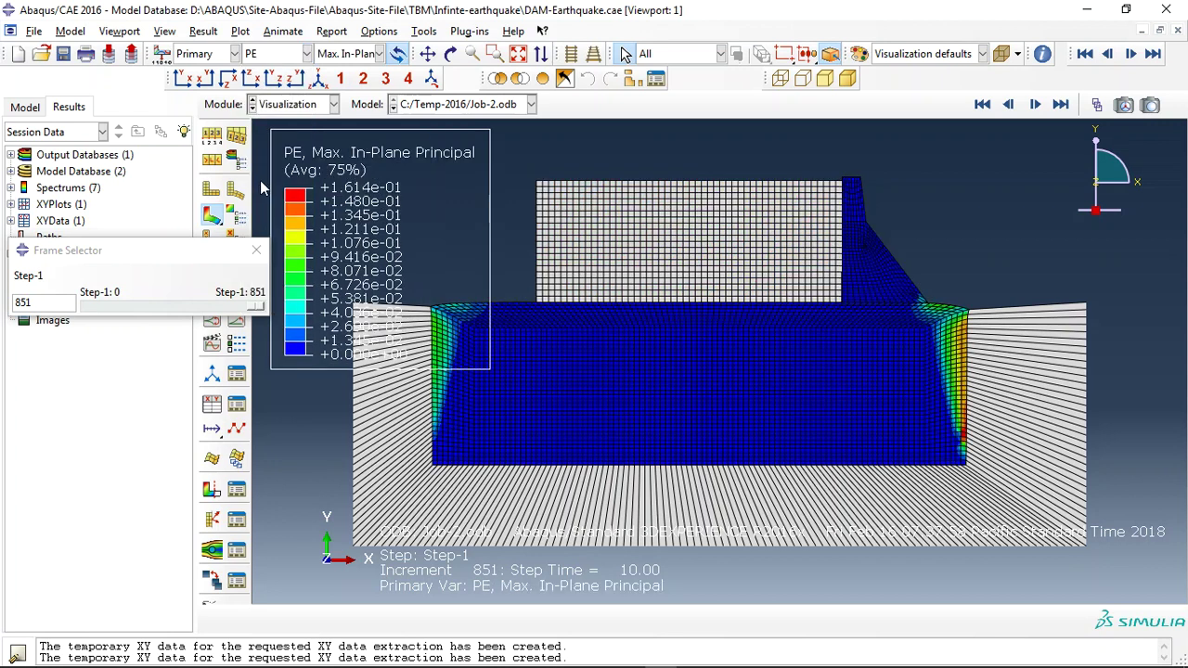
pyautogui.click(253, 250)
pyautogui.click(213, 408)
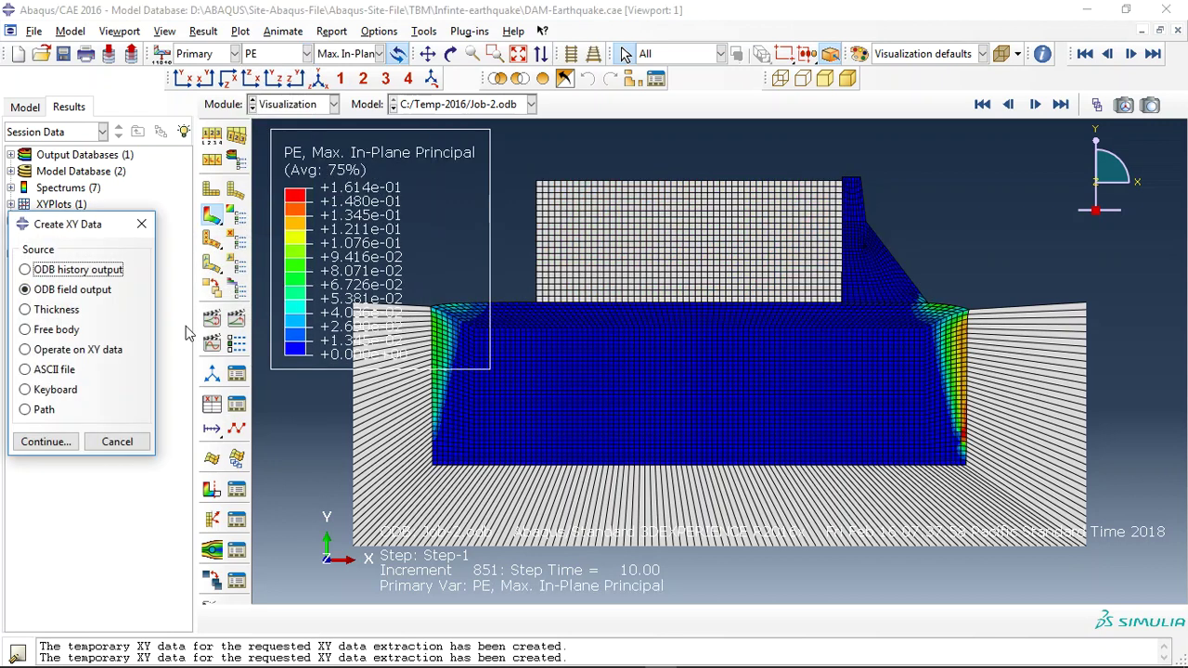
pyautogui.click(46, 440)
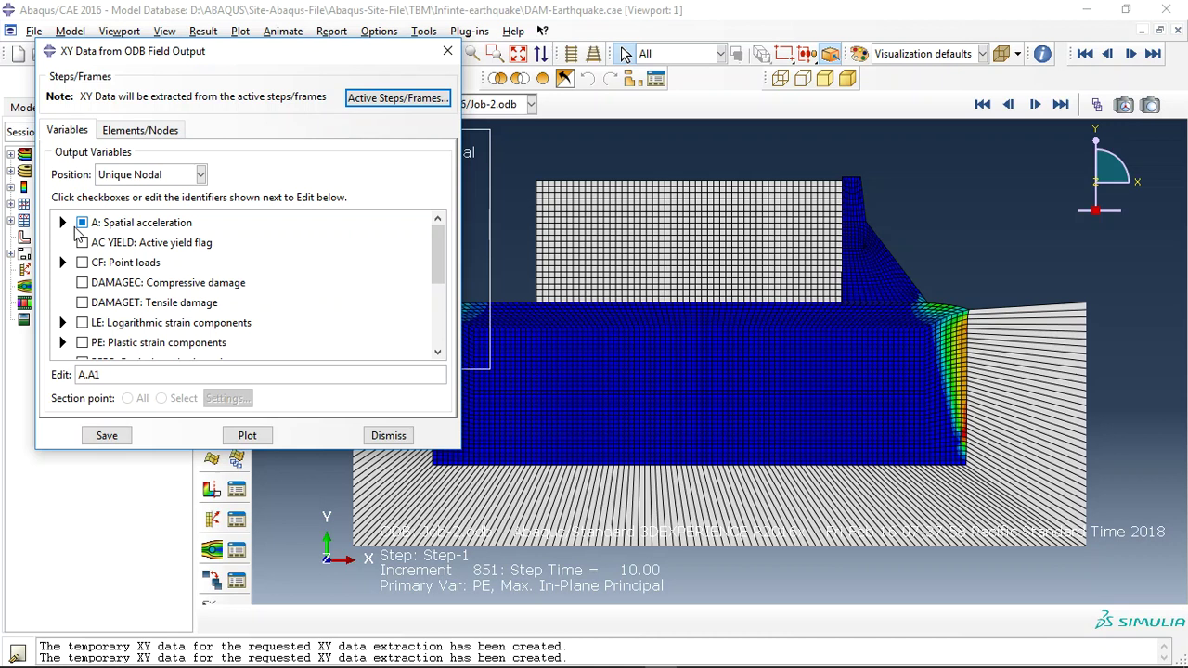
pyautogui.click(63, 223)
pyautogui.click(141, 131)
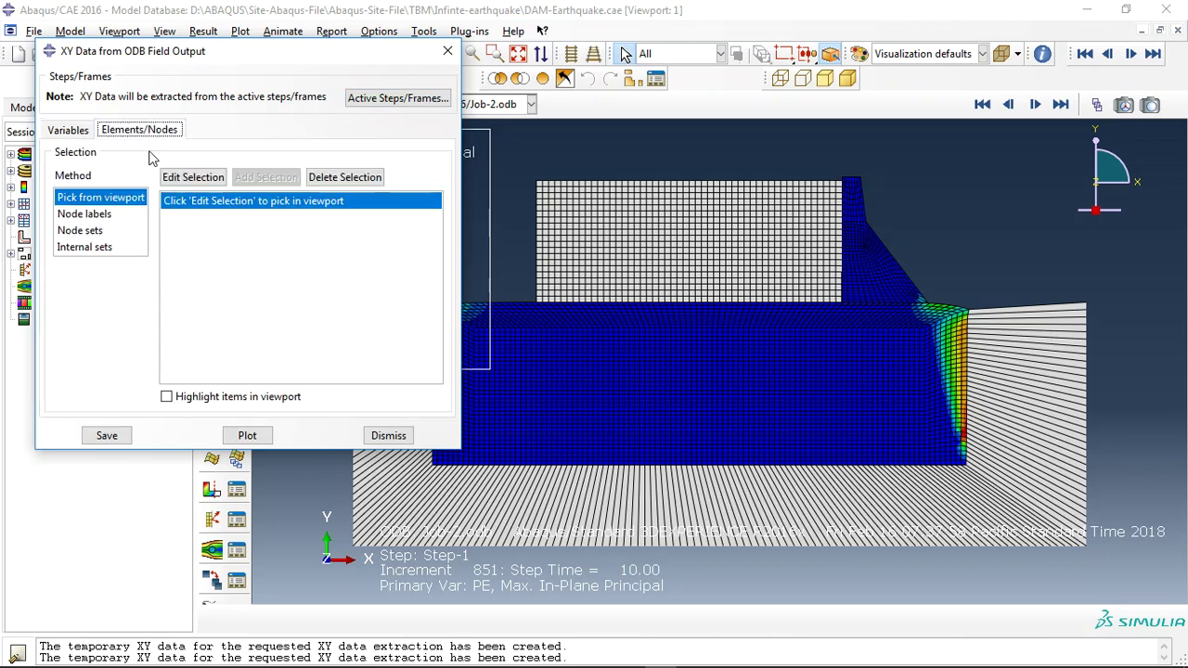
pyautogui.click(187, 177)
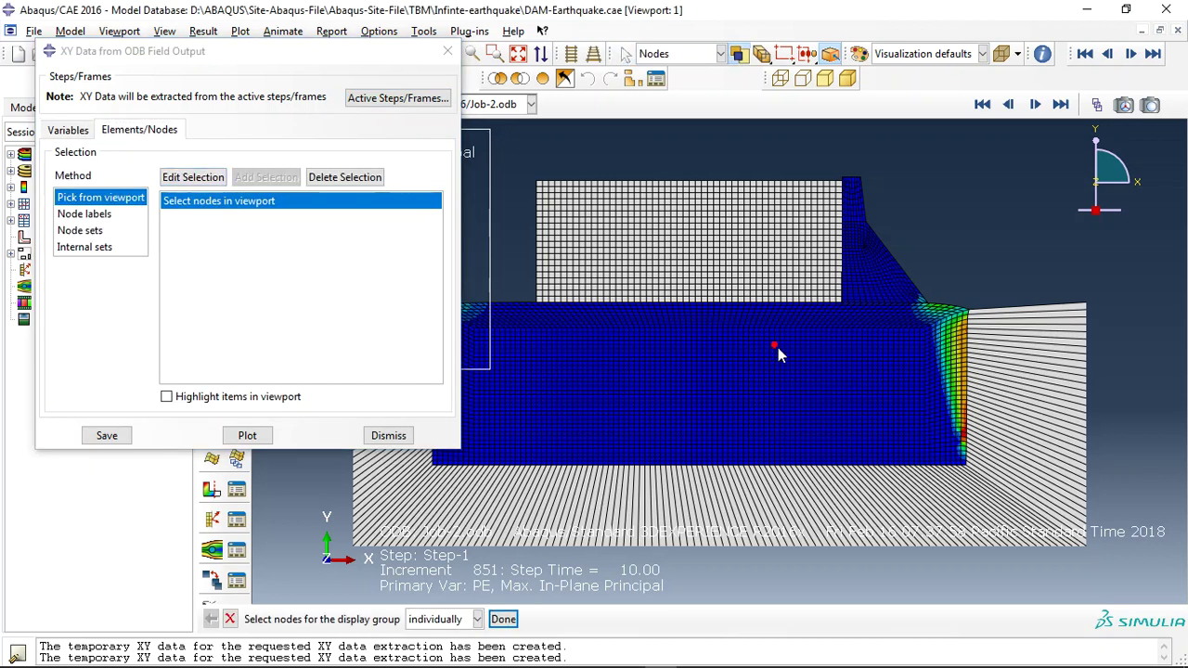
pyautogui.middleClick(774, 379)
pyautogui.click(247, 438)
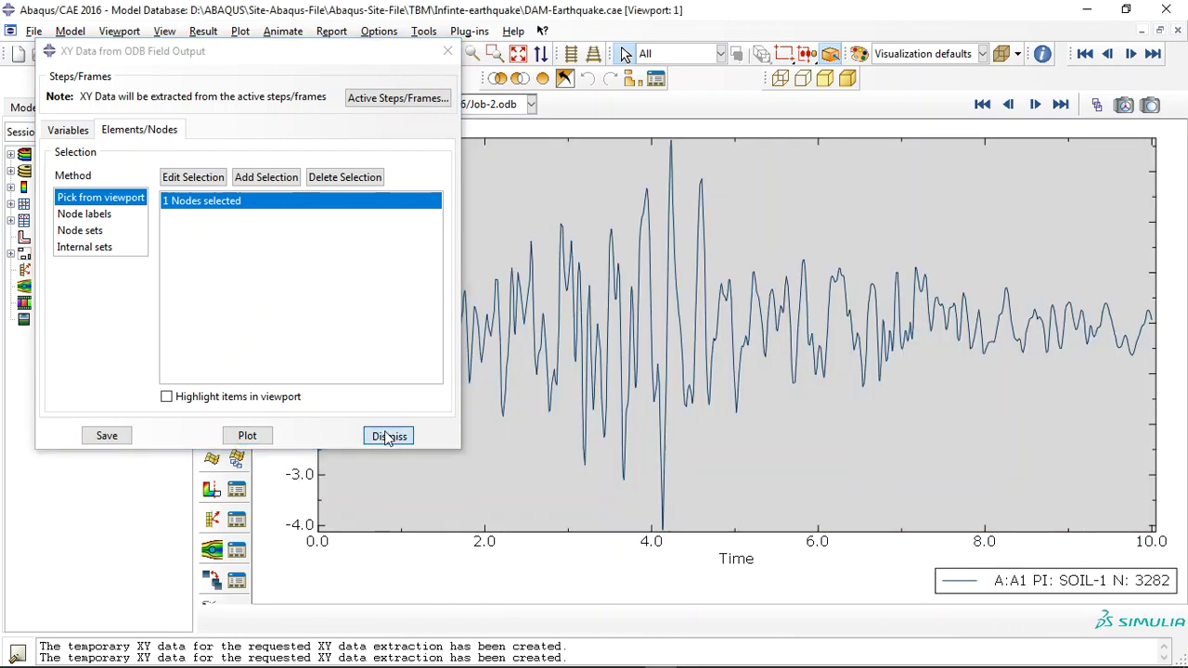
pyautogui.click(387, 437)
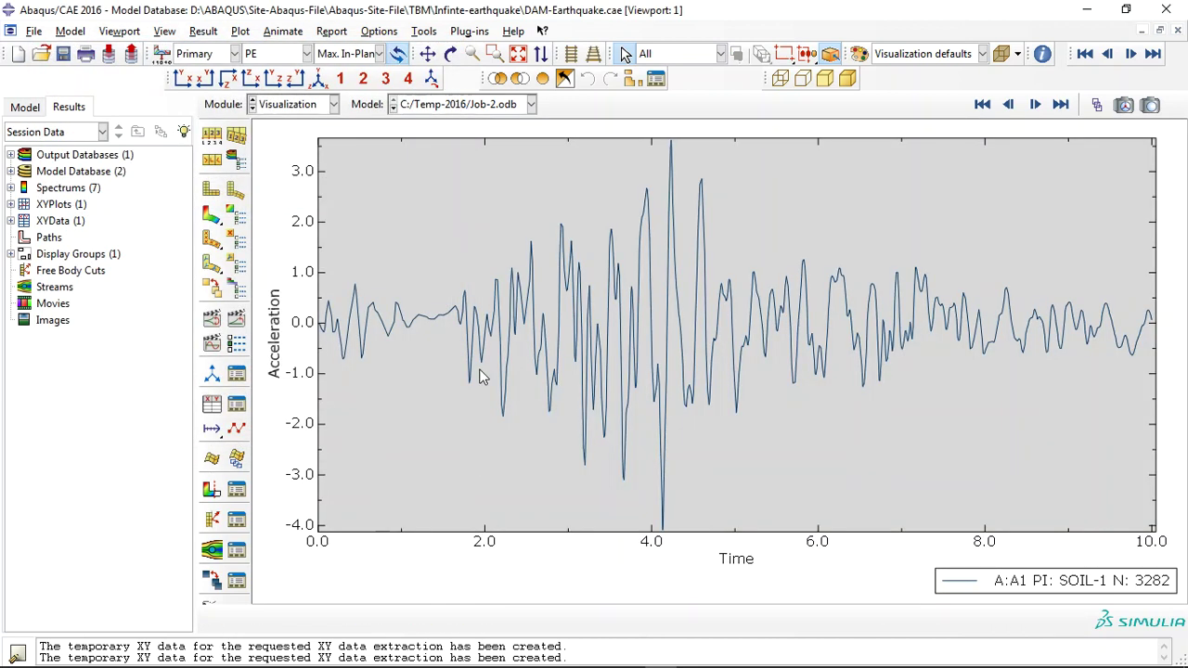
pyautogui.click(211, 215)
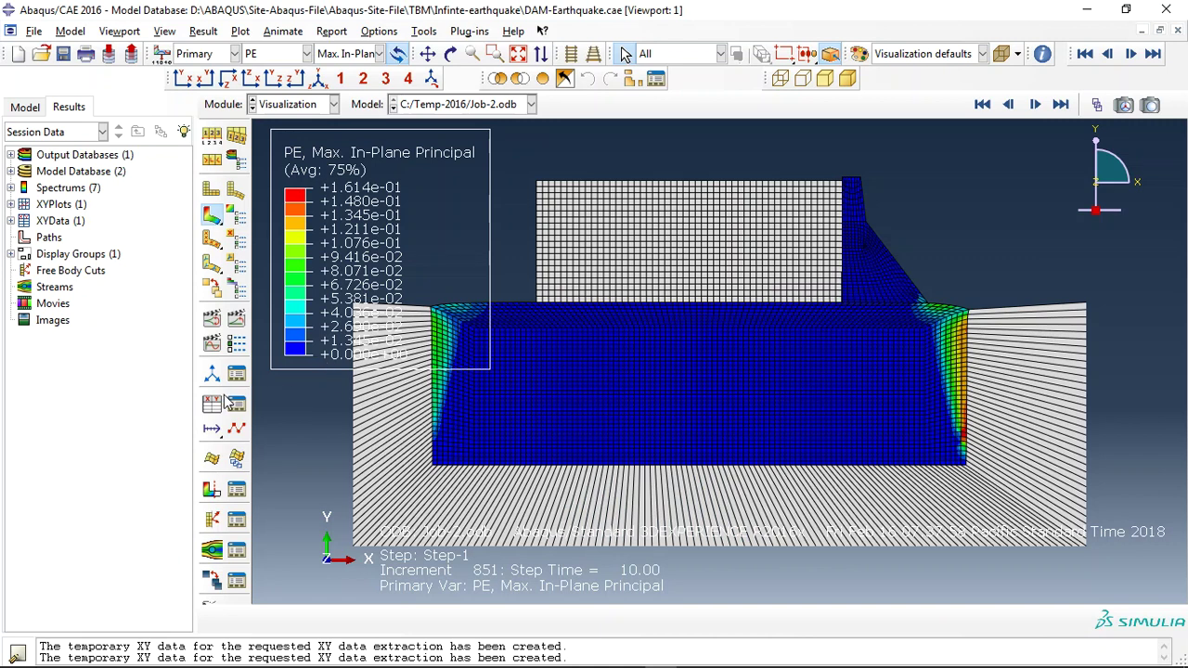
# - Plot the A1 acceleration history at dam node 310 and return to the PE contour
pyautogui.click(225, 398)
pyautogui.click(48, 439)
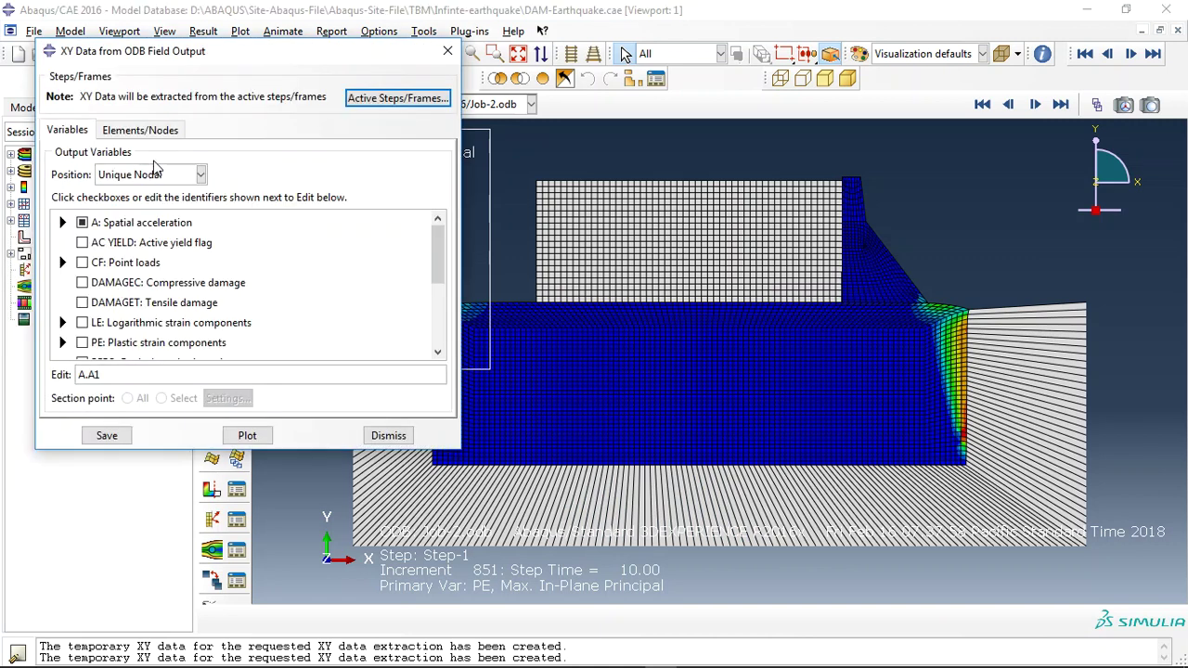
pyautogui.click(140, 130)
pyautogui.click(186, 177)
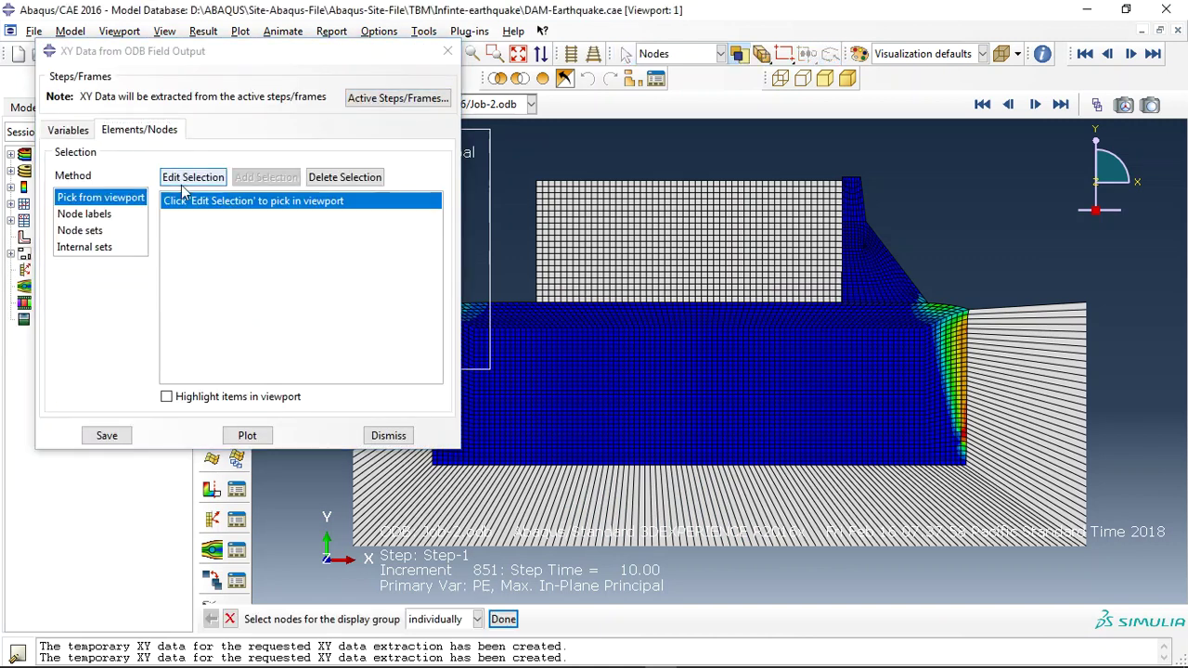
pyautogui.click(879, 286)
pyautogui.click(247, 436)
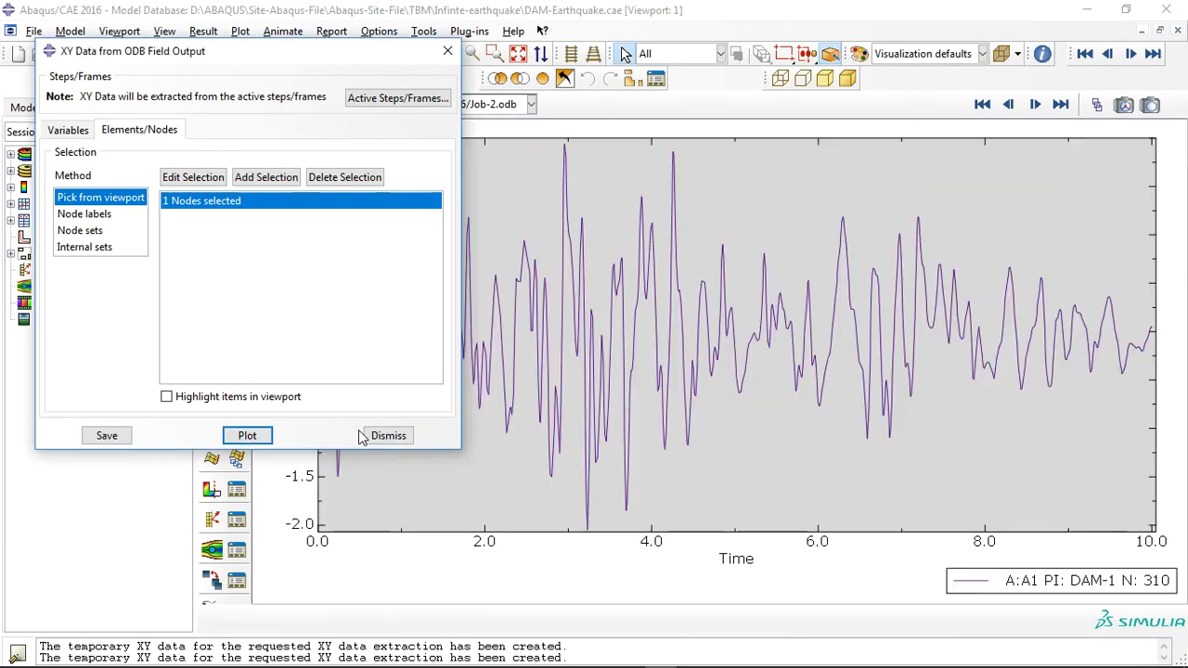
pyautogui.click(386, 436)
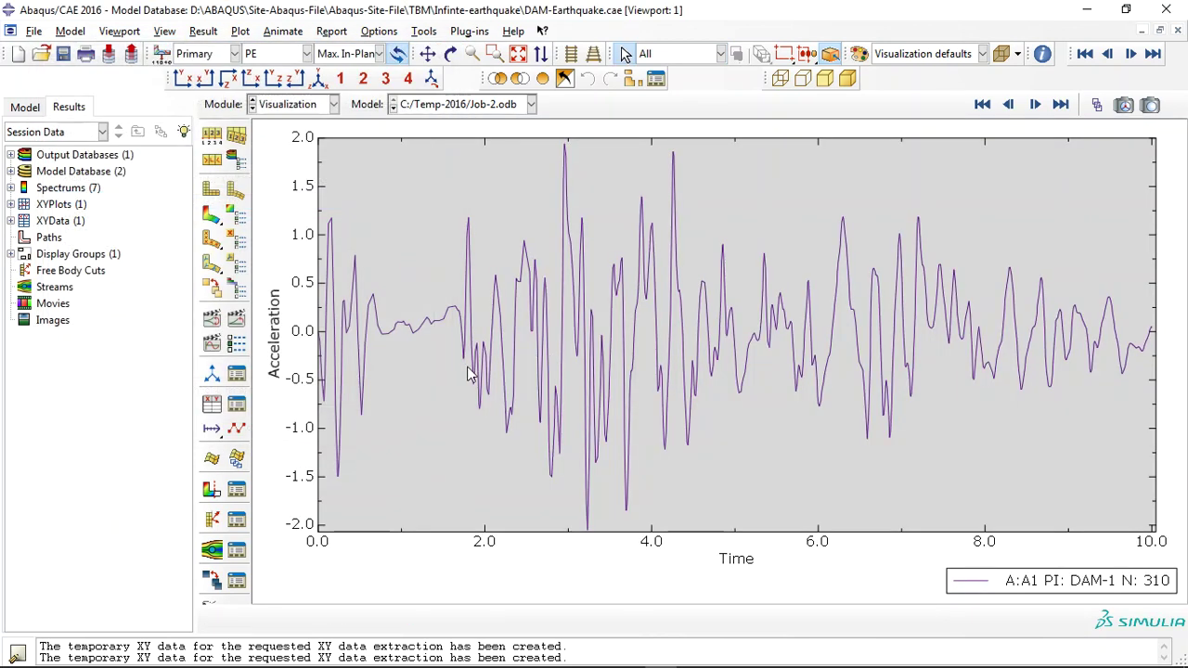
pyautogui.click(212, 215)
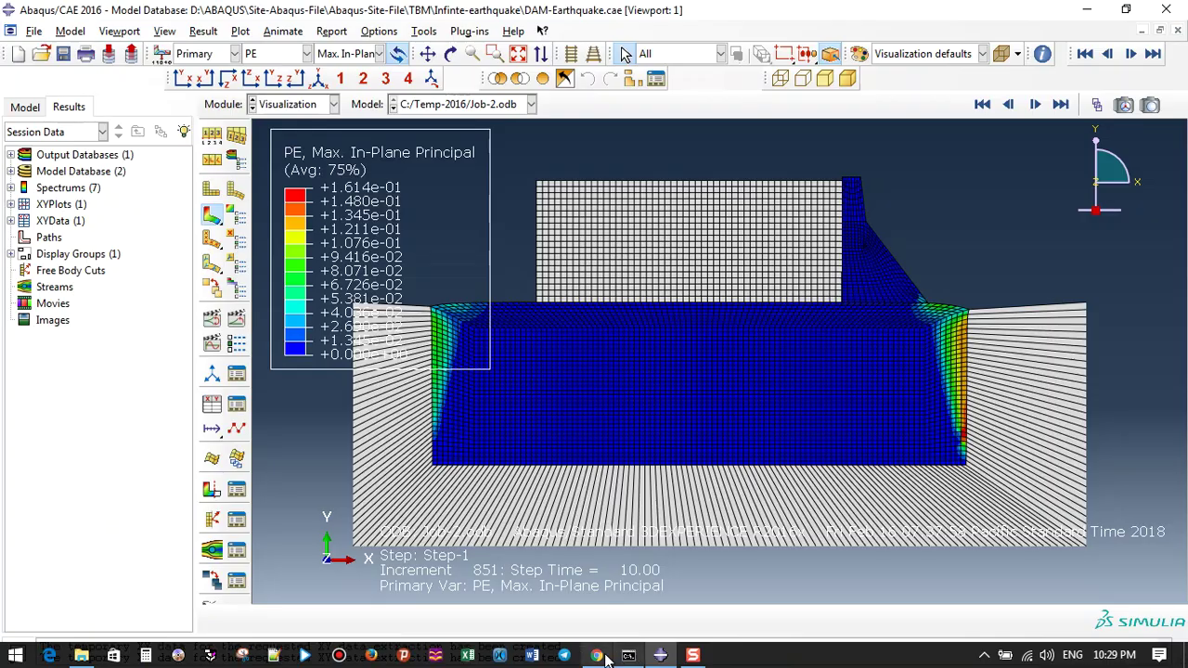
pyautogui.click(599, 656)
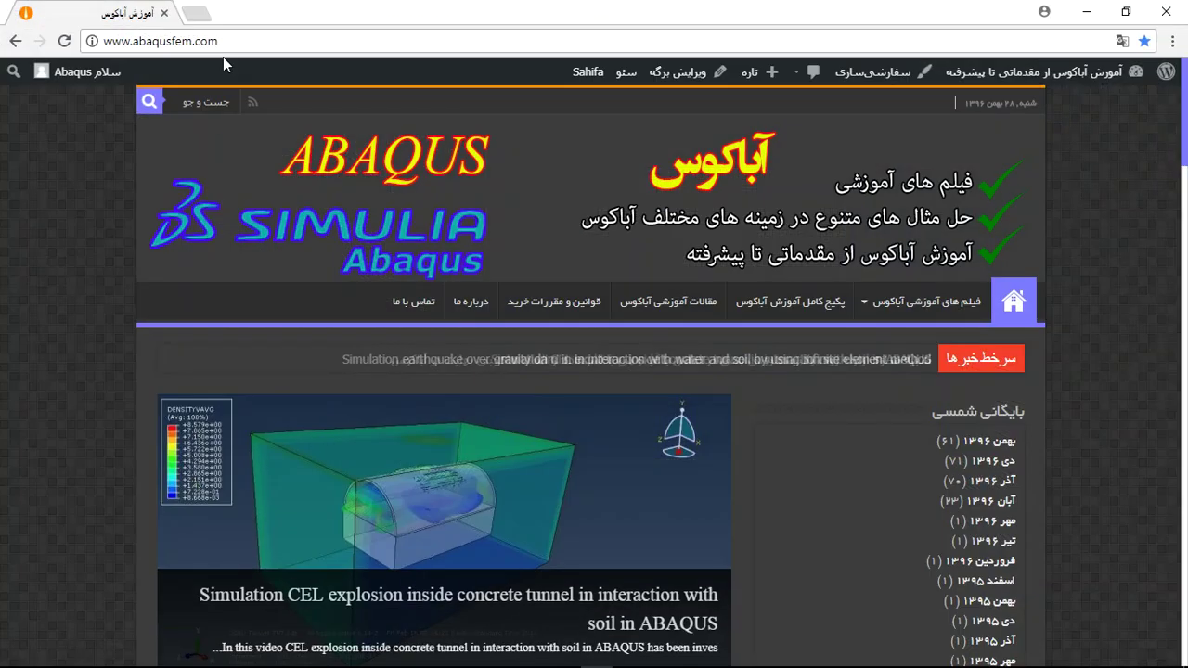
# - Browse the abaqusfem.com home page and open the gravity dam earthquake article in a new tab
pyautogui.moveTo(219, 41); pyautogui.dragTo(100, 41)
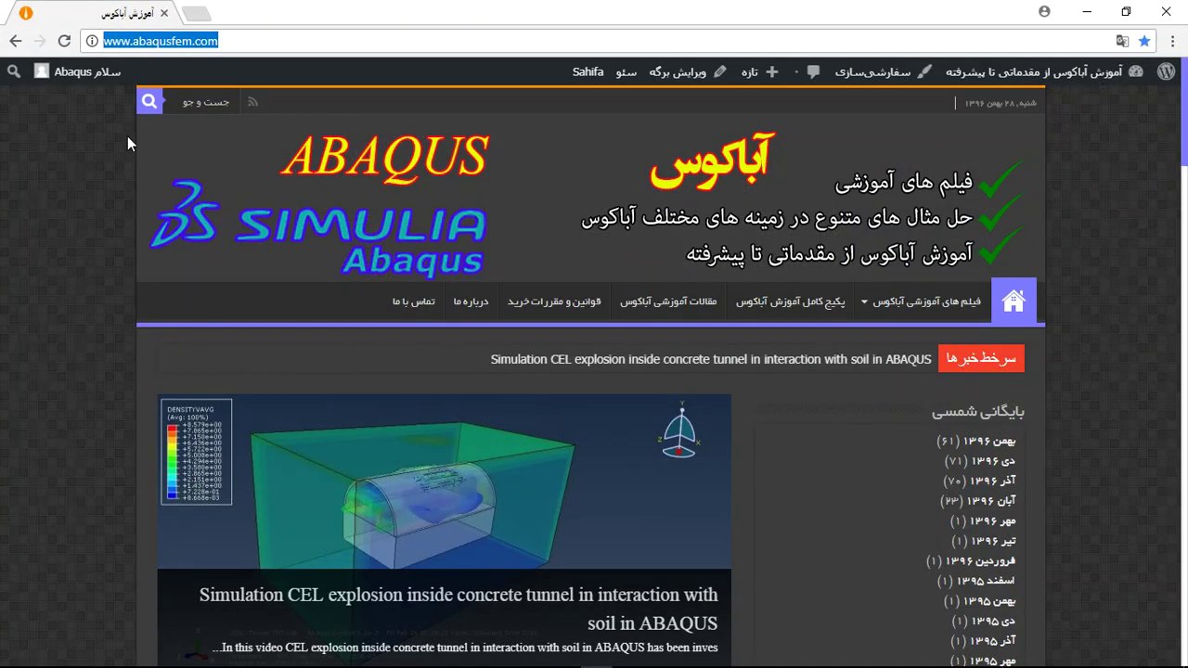
pyautogui.scroll(-4, 120, 158)
pyautogui.scroll(-2, 117, 171)
pyautogui.scroll(-1, 141, 242)
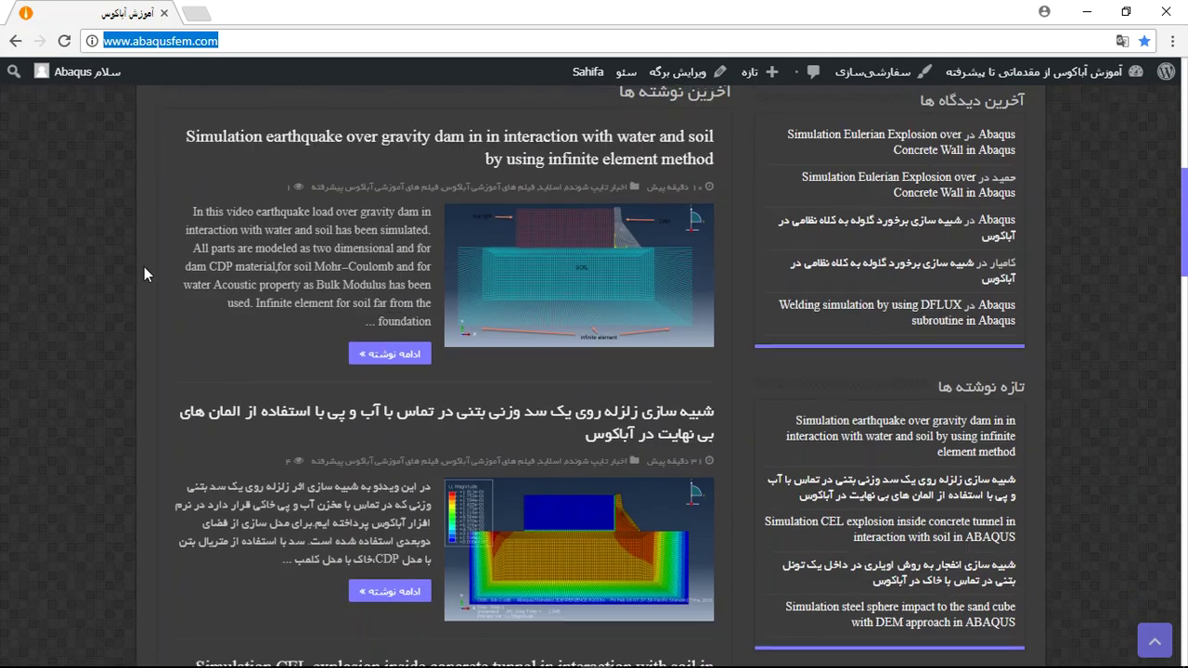
pyautogui.scroll(1, 123, 239)
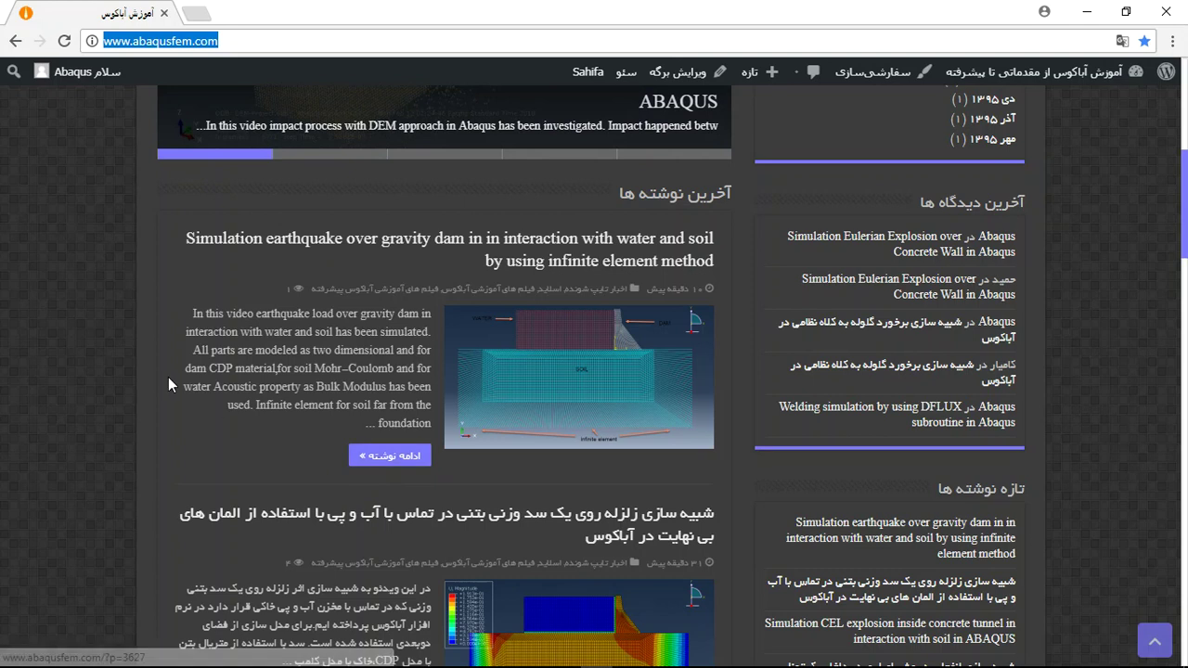
pyautogui.rightClick(91, 269)
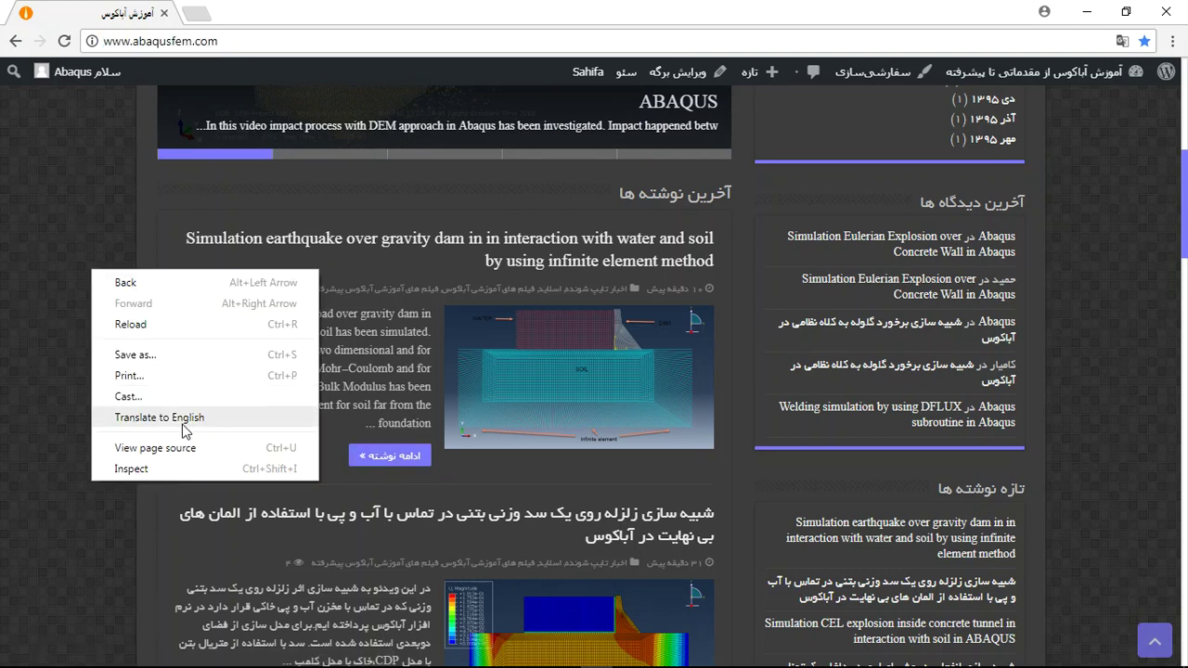
pyautogui.click(42, 389)
pyautogui.rightClick(371, 456)
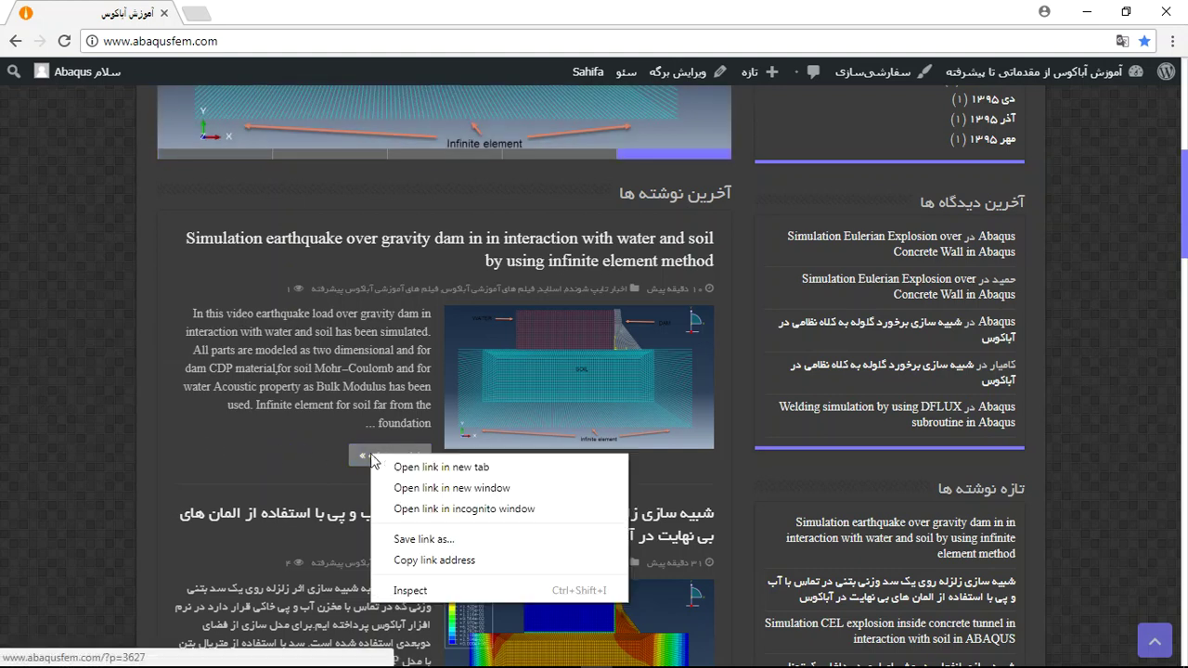
pyautogui.click(436, 467)
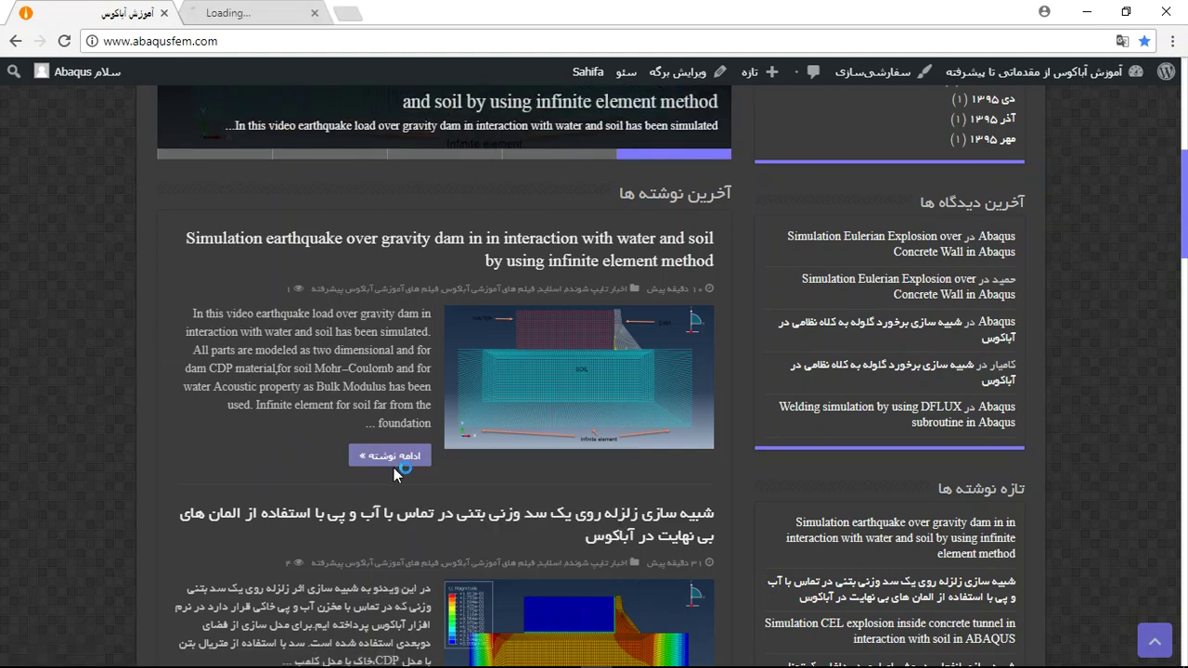
pyautogui.click(246, 14)
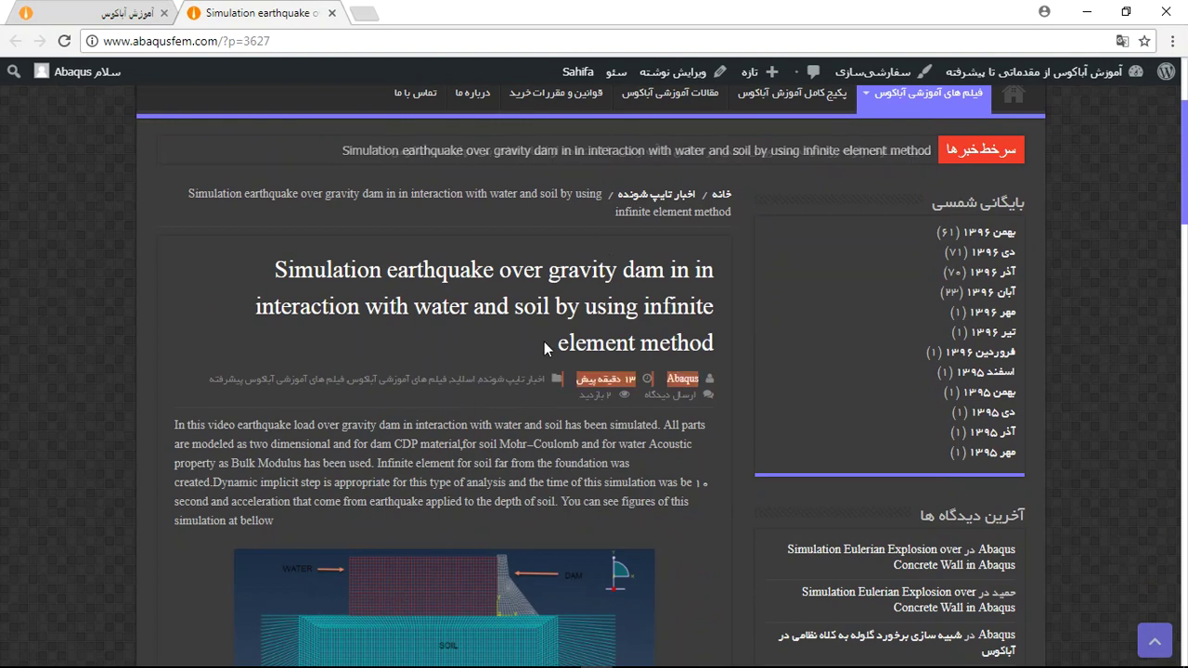
# - Scroll through the article's result figures to the simulation file purchase section
pyautogui.scroll(-2, 467, 475)
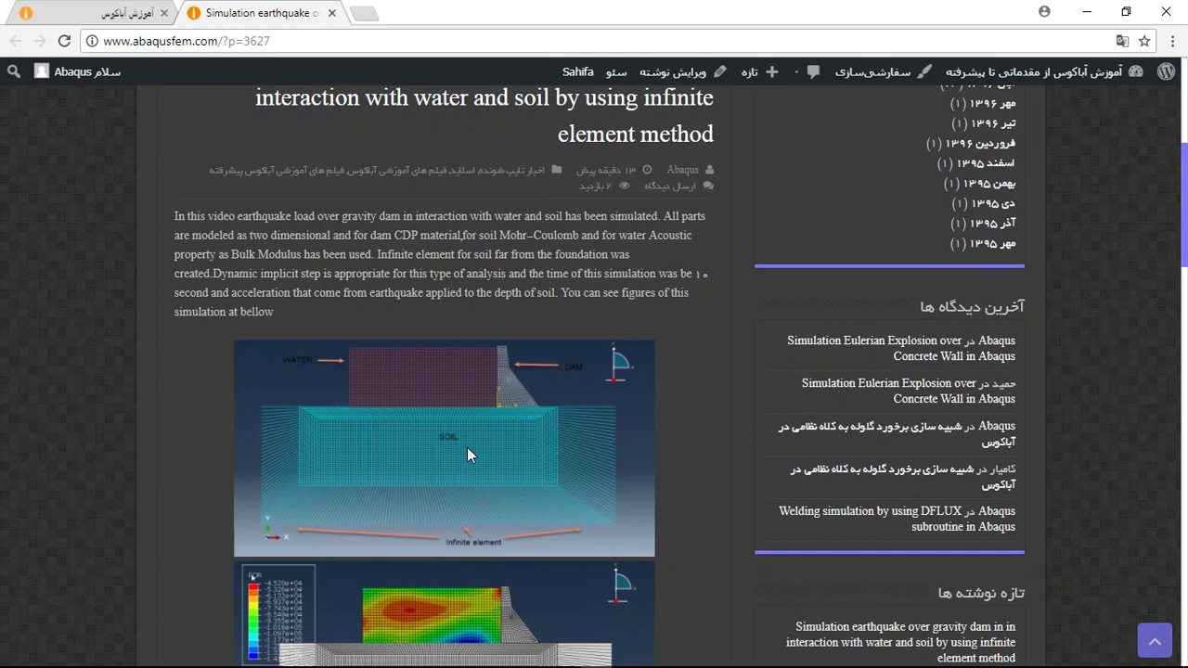
pyautogui.scroll(-1, 455, 412)
pyautogui.scroll(-1, 425, 428)
pyautogui.scroll(-2, 450, 425)
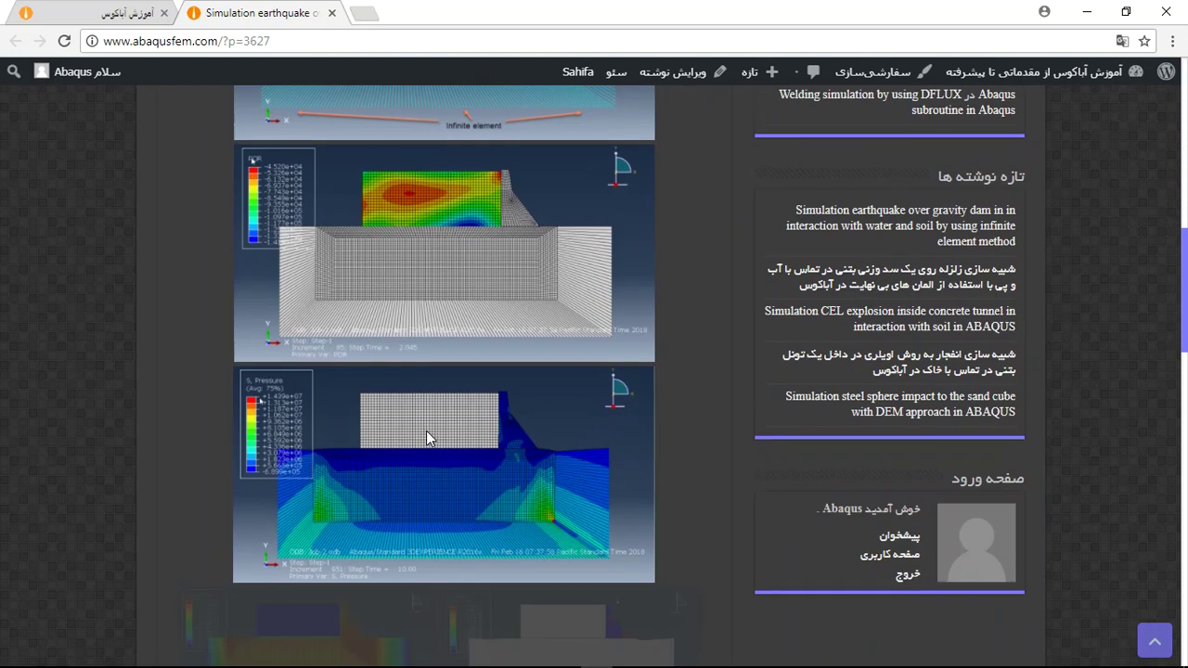
pyautogui.scroll(-2, 426, 431)
pyautogui.scroll(-3, 424, 447)
pyautogui.scroll(-2, 412, 434)
pyautogui.scroll(1, 332, 354)
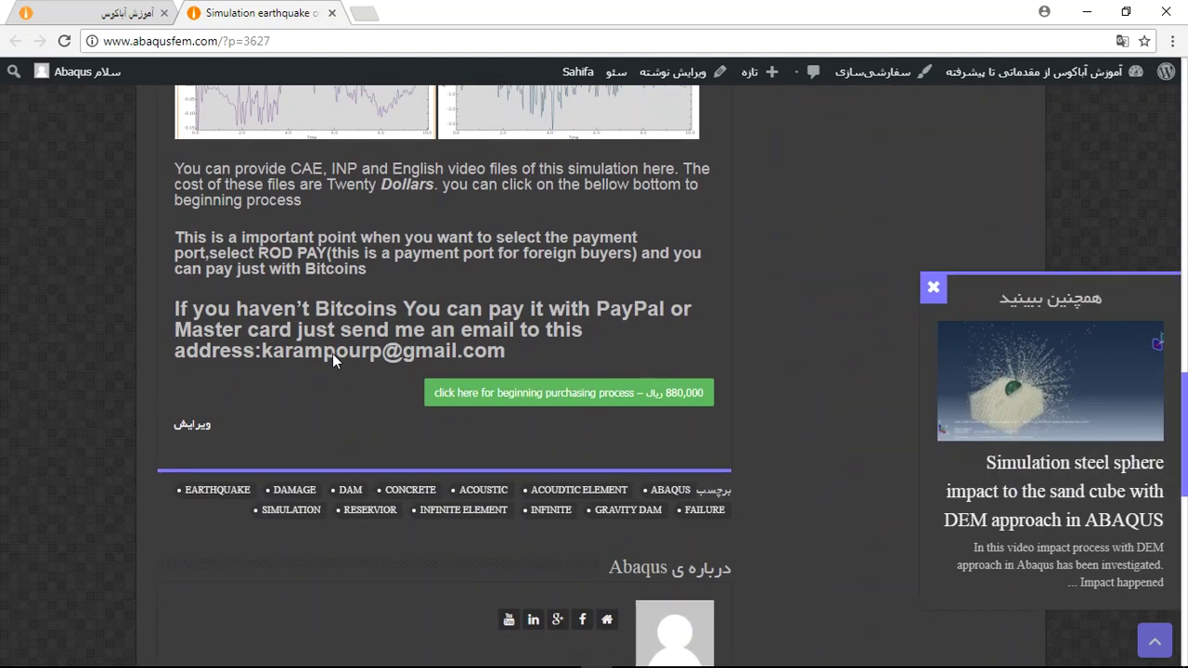
pyautogui.scroll(1, 303, 388)
pyautogui.moveTo(286, 349); pyautogui.dragTo(313, 348)
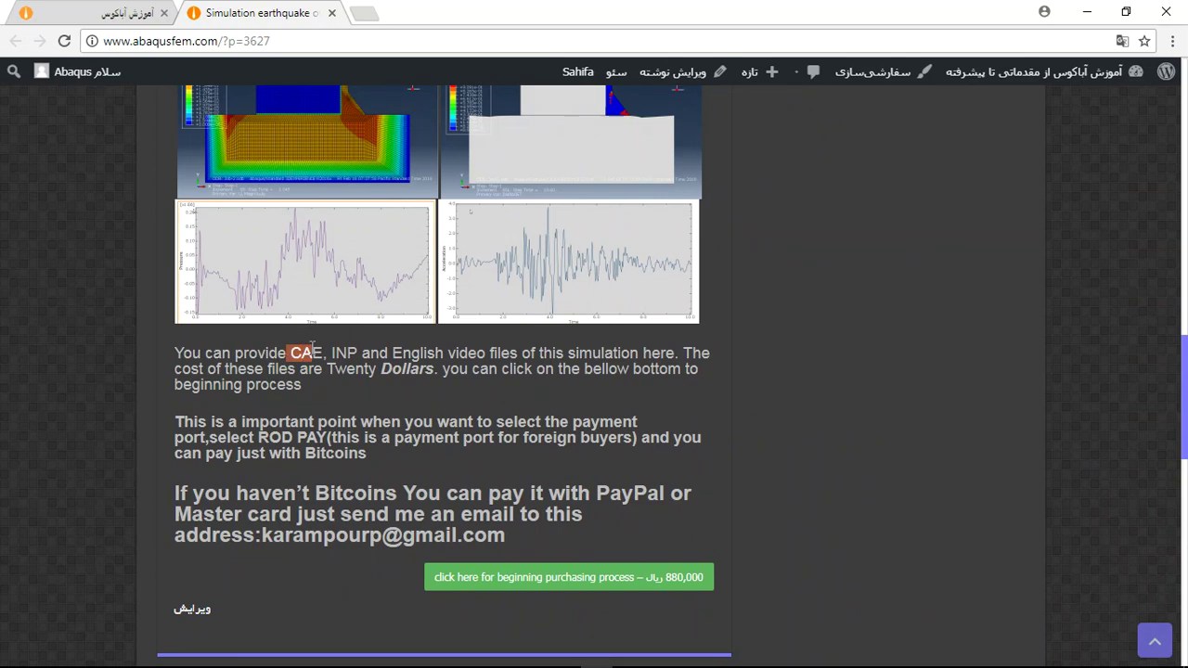
pyautogui.click(369, 364)
pyautogui.moveTo(329, 354); pyautogui.dragTo(446, 354)
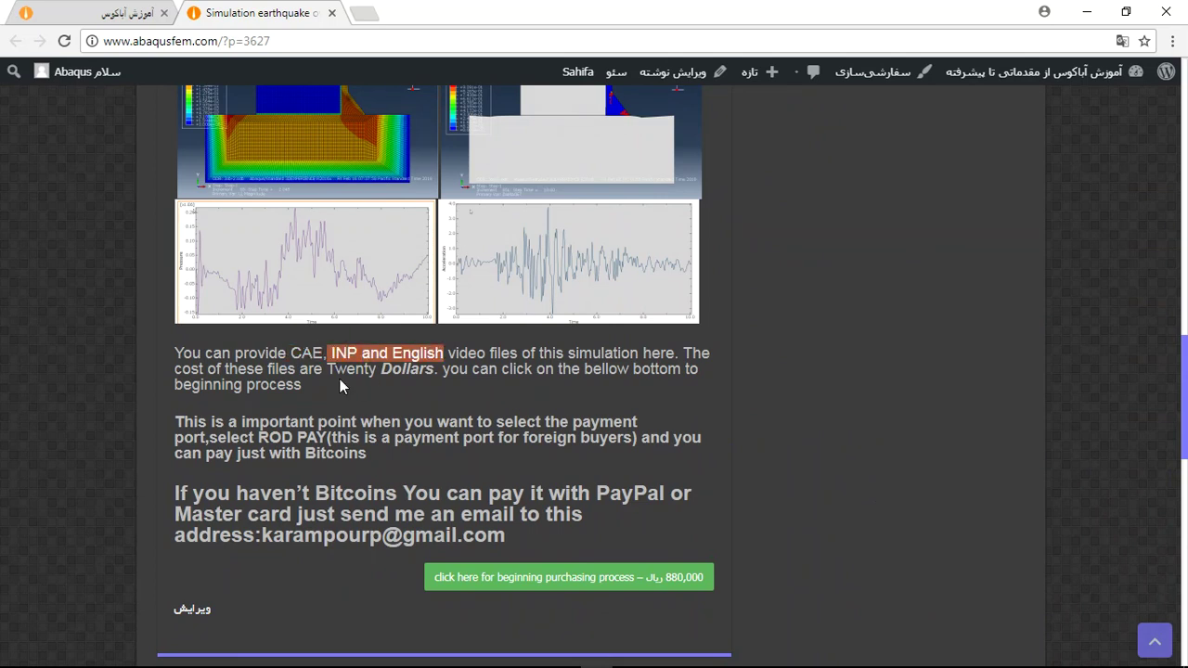
pyautogui.moveTo(327, 369); pyautogui.dragTo(405, 369)
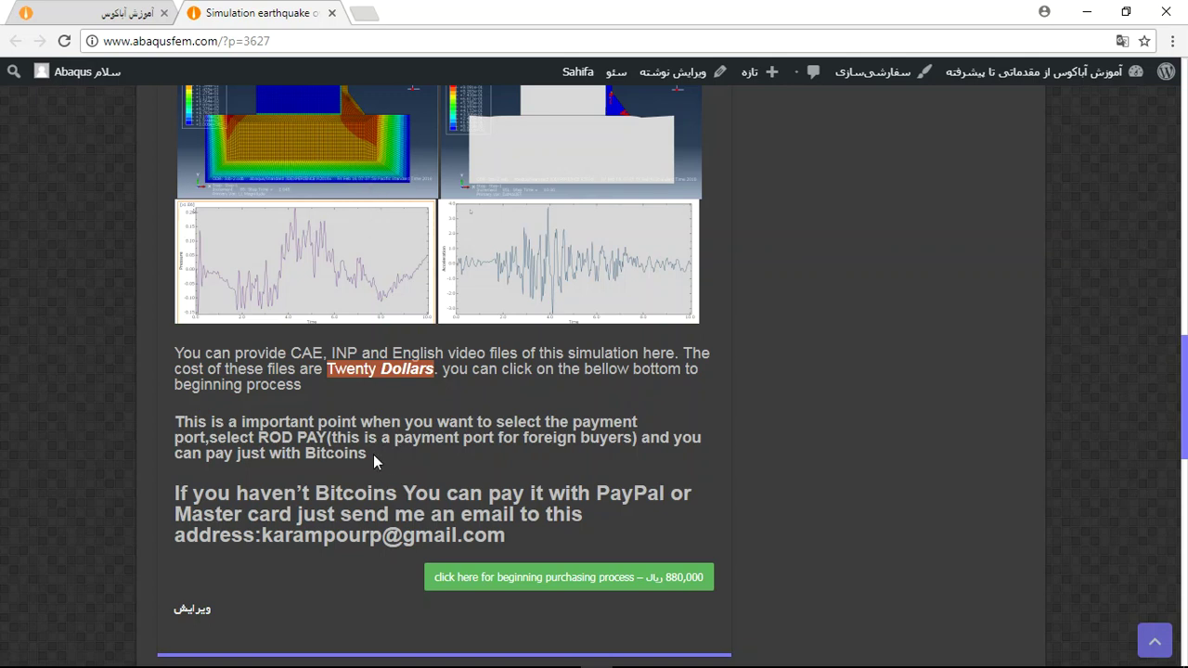
pyautogui.moveTo(300, 457); pyautogui.dragTo(368, 453)
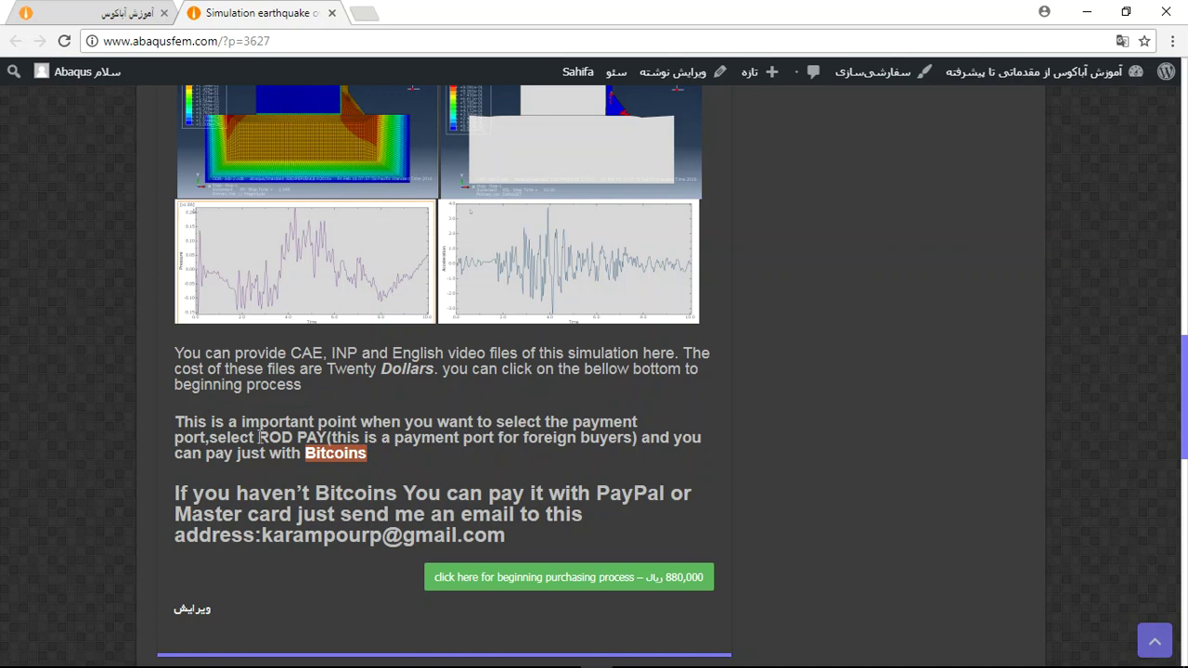
pyautogui.moveTo(259, 436); pyautogui.dragTo(327, 437)
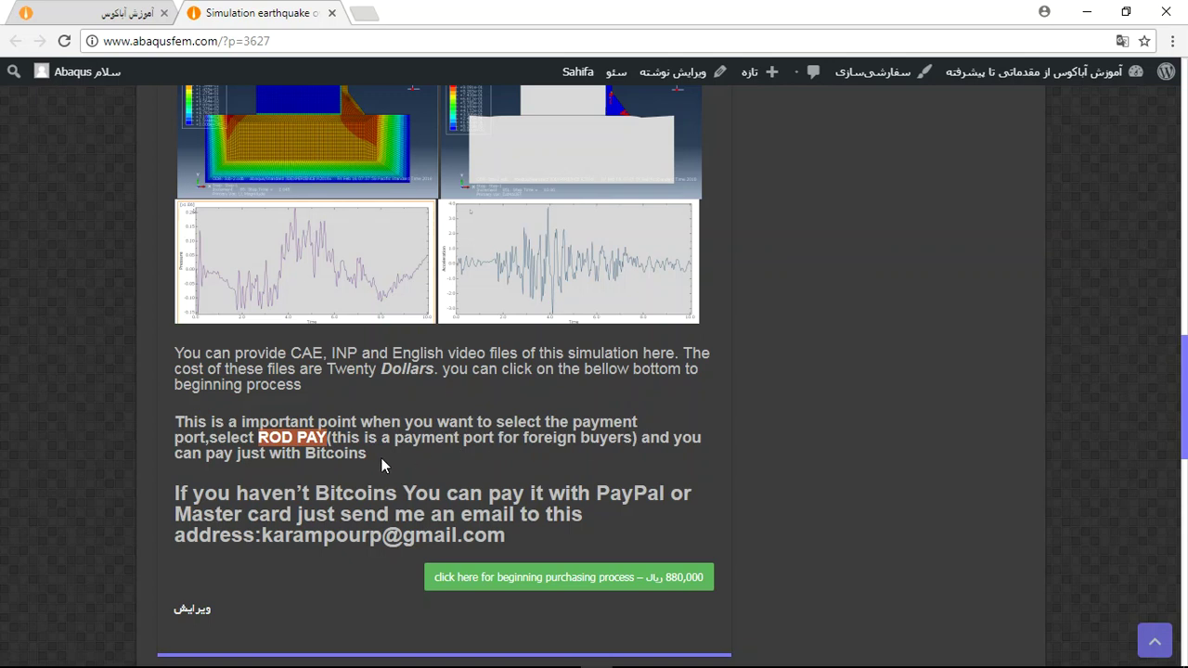
pyautogui.moveTo(305, 454); pyautogui.dragTo(355, 455)
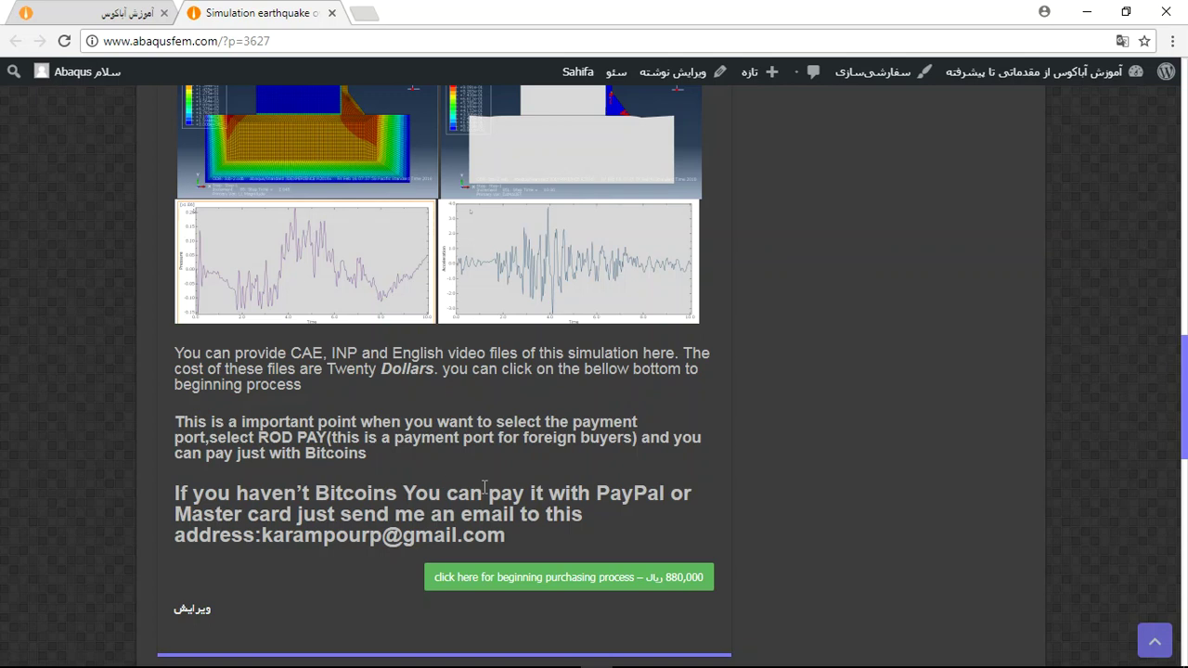
pyautogui.moveTo(594, 493); pyautogui.dragTo(658, 485)
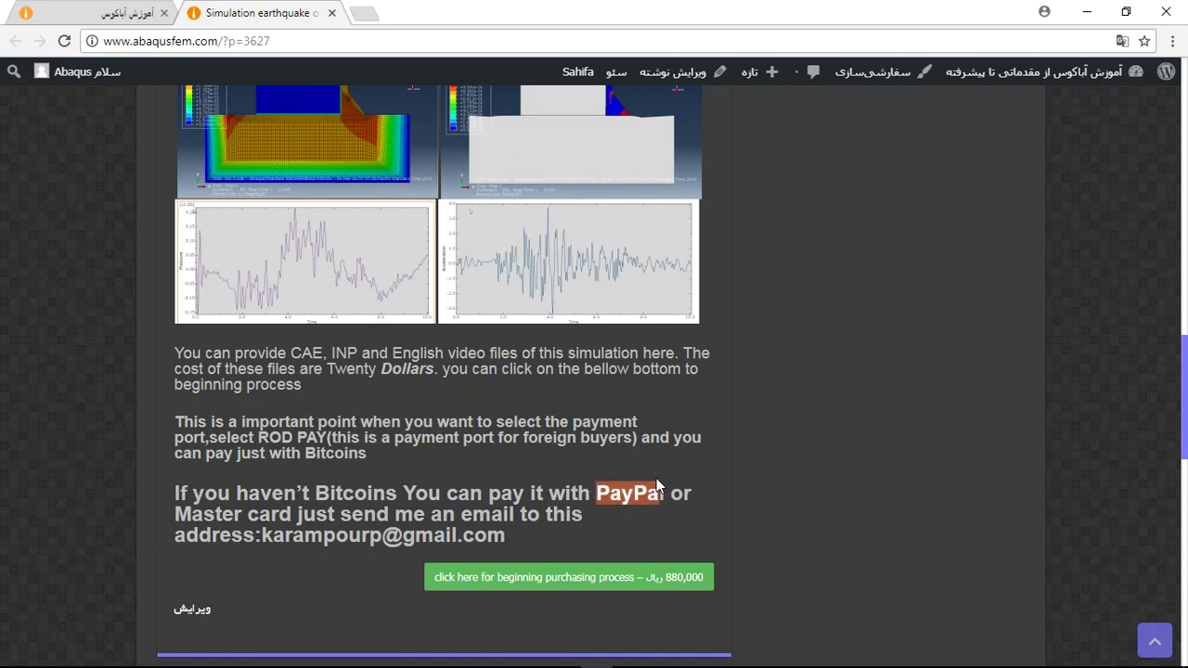
pyautogui.moveTo(264, 536); pyautogui.dragTo(502, 535)
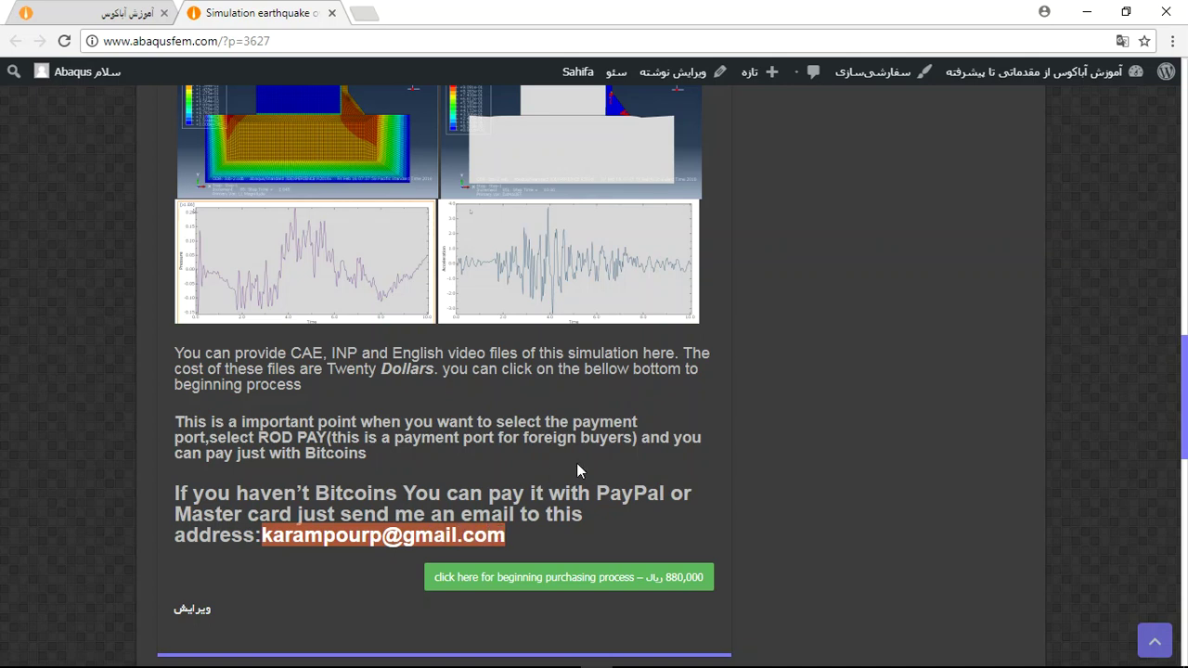
pyautogui.scroll(10, 578, 463)
pyautogui.scroll(5, 577, 463)
pyautogui.scroll(5, 578, 463)
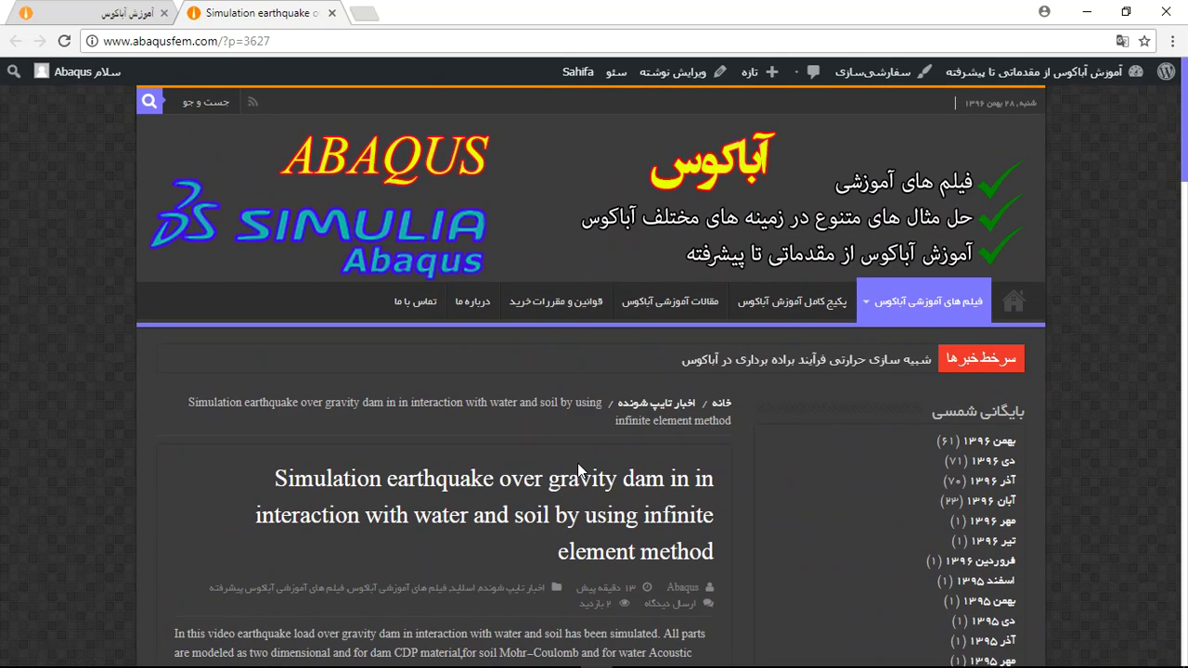